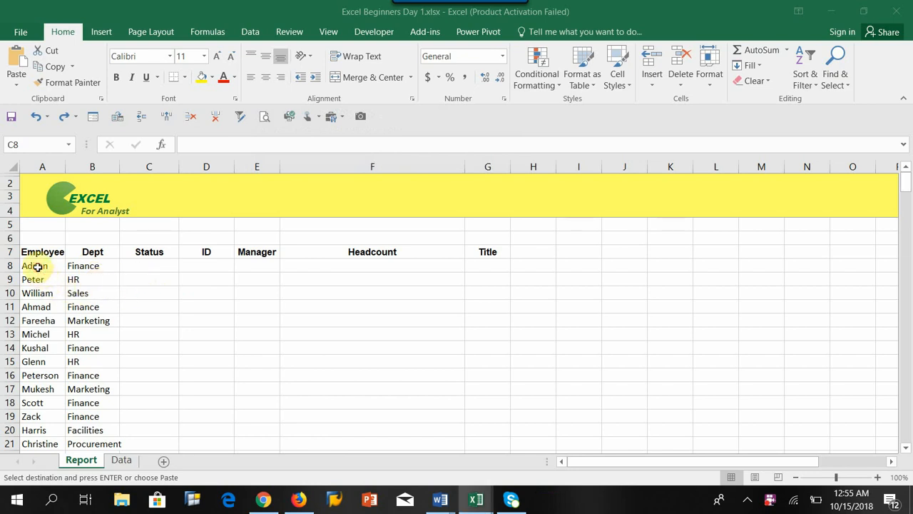
Review the Employee entries against the Status and ID columns on the Report sheet, from row 8 down.
{"action": "left_click", "coordinate": [42, 266]}
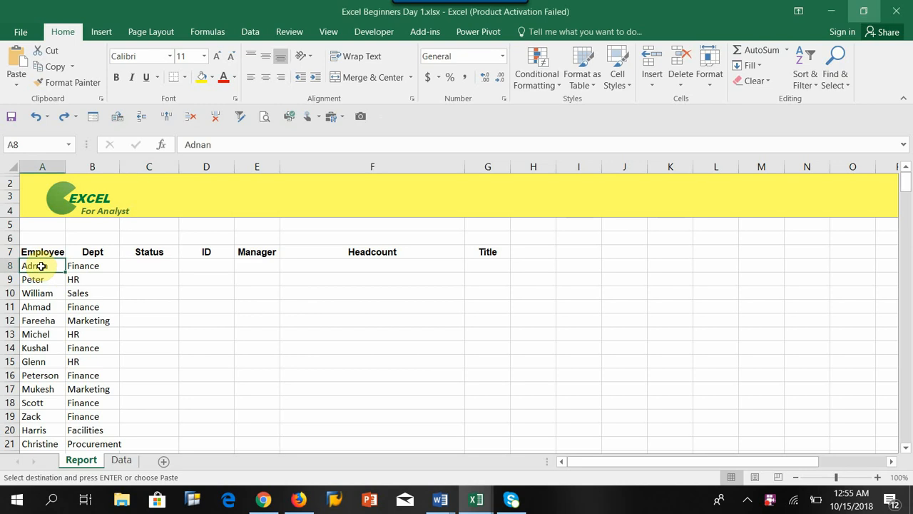
{"action": "left_click", "coordinate": [151, 268]}
{"action": "left_click_drag", "start_coordinate": [151, 269], "coordinate": [150, 359]}
{"action": "left_click", "coordinate": [29, 266]}
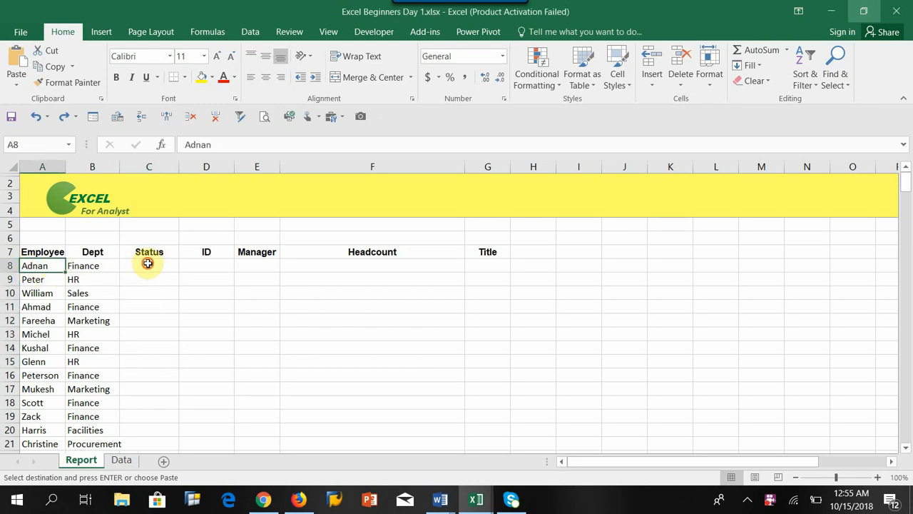
{"action": "left_click", "coordinate": [147, 264]}
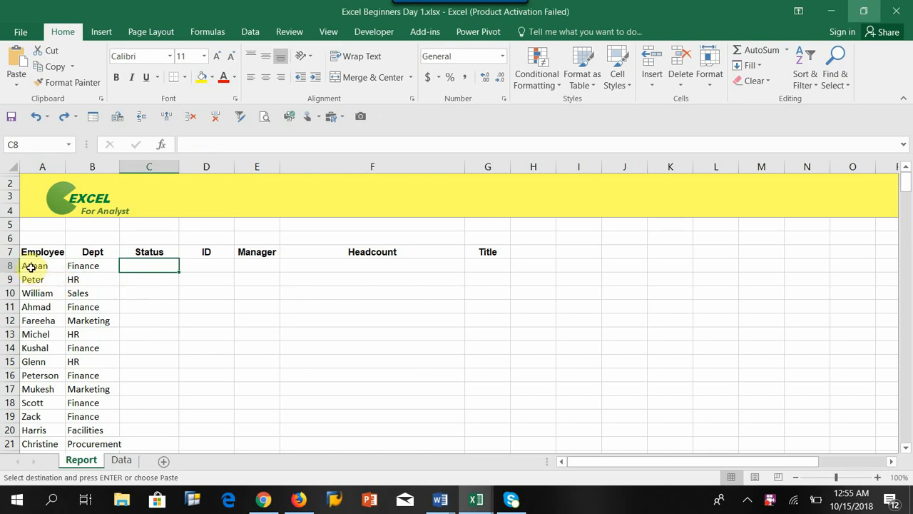
{"action": "left_click_drag", "start_coordinate": [32, 266], "coordinate": [37, 347]}
{"action": "left_click_drag", "start_coordinate": [149, 264], "coordinate": [150, 321]}
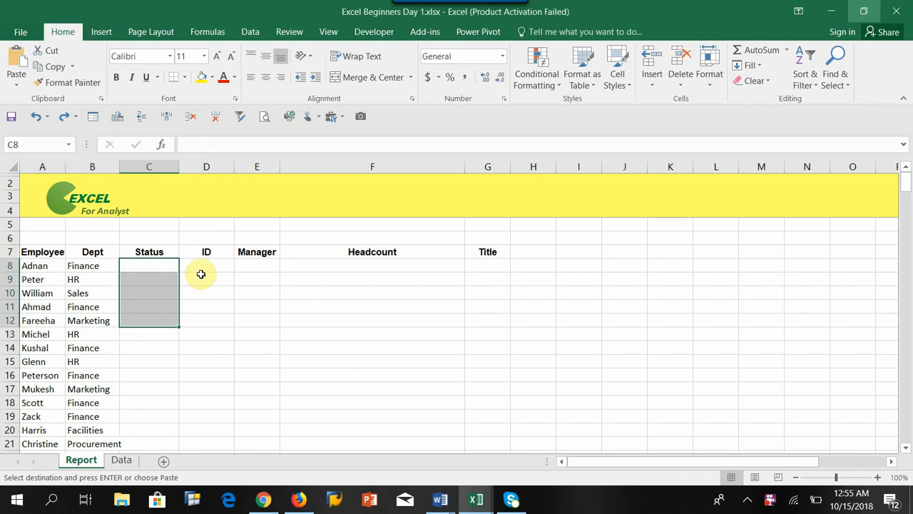
{"action": "left_click_drag", "start_coordinate": [205, 263], "coordinate": [208, 316]}
{"action": "left_click_drag", "start_coordinate": [138, 264], "coordinate": [155, 302]}
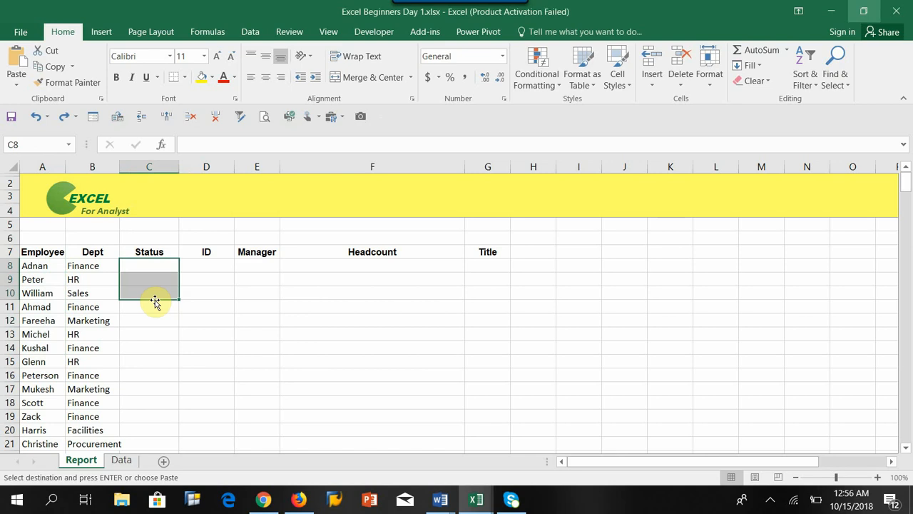
{"action": "left_click", "coordinate": [29, 265]}
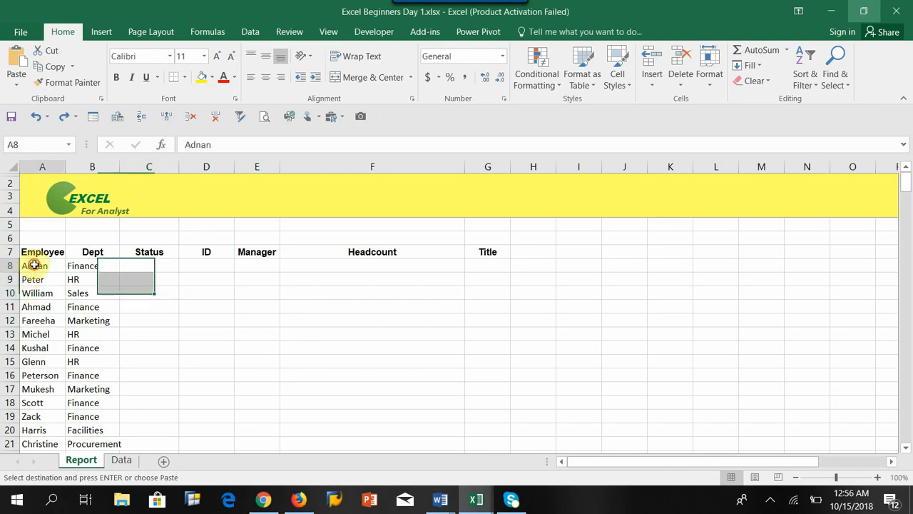
{"action": "left_click", "coordinate": [147, 265]}
{"action": "left_click", "coordinate": [147, 296]}
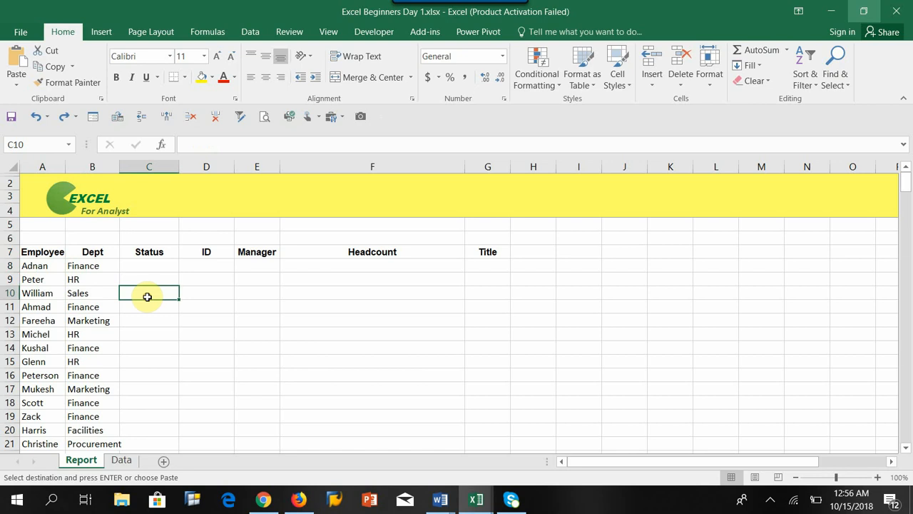
{"action": "left_click", "coordinate": [144, 266]}
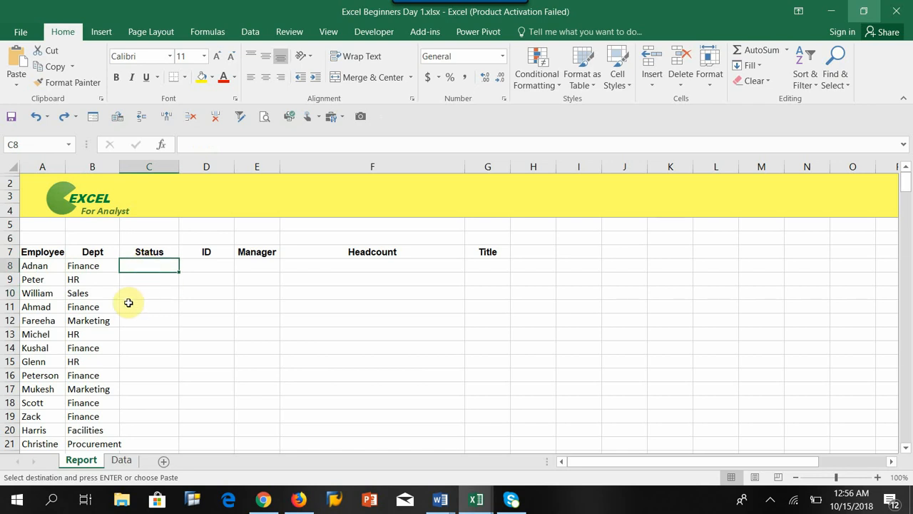
{"action": "left_click", "coordinate": [35, 267]}
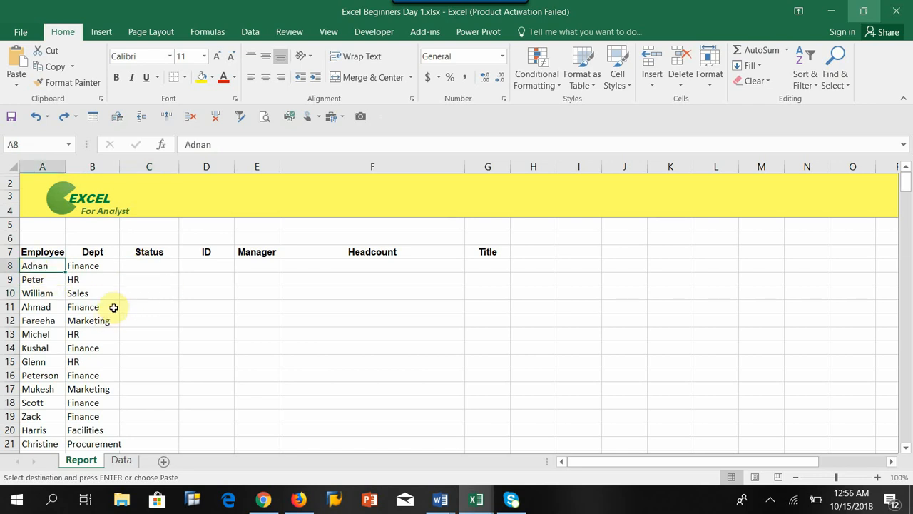
{"action": "left_click", "coordinate": [142, 267]}
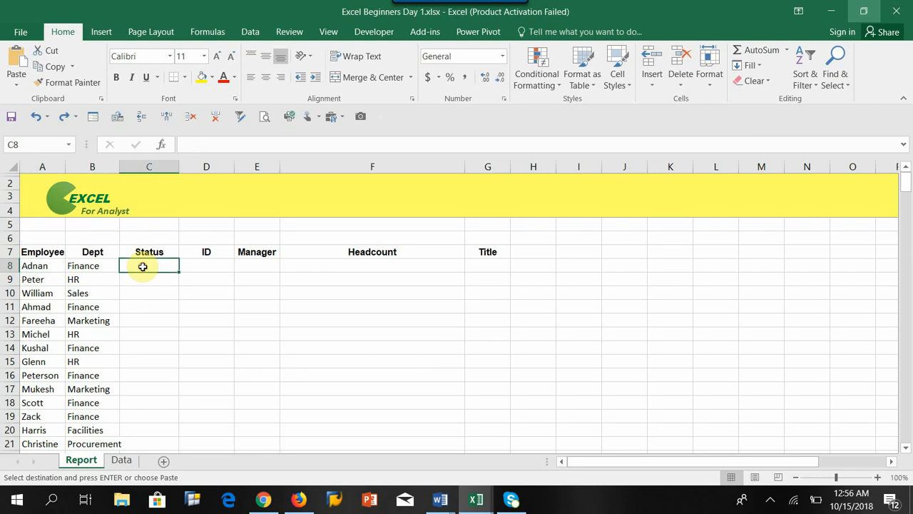
{"action": "left_click", "coordinate": [196, 265]}
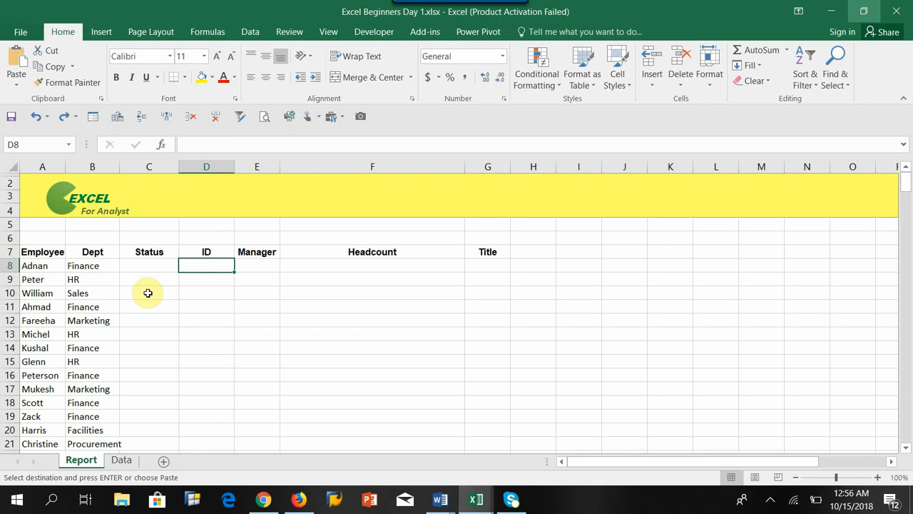
Compare the Report sheet's Employee, Dept, Status and ID columns with the Name, Status and ID columns on the Data sheet.
{"action": "left_click", "coordinate": [85, 266]}
{"action": "left_click_drag", "start_coordinate": [84, 266], "coordinate": [92, 389]}
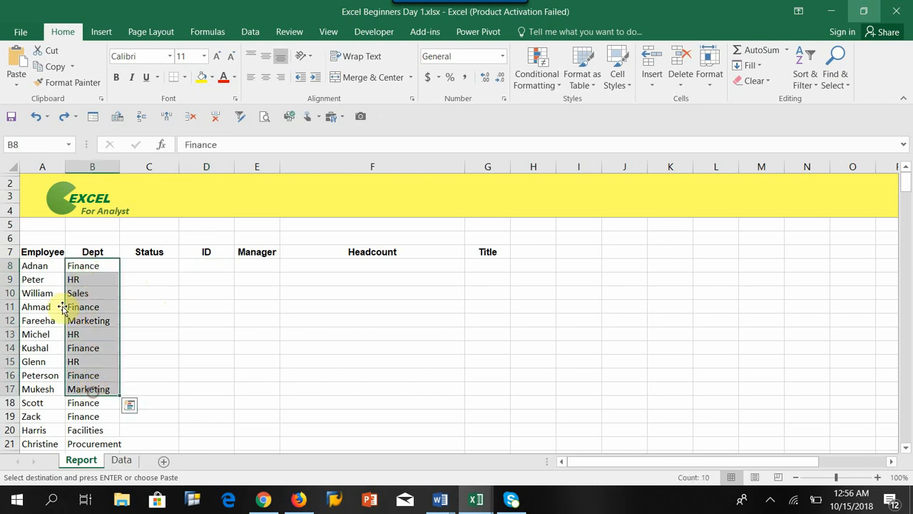
{"action": "left_click", "coordinate": [36, 265]}
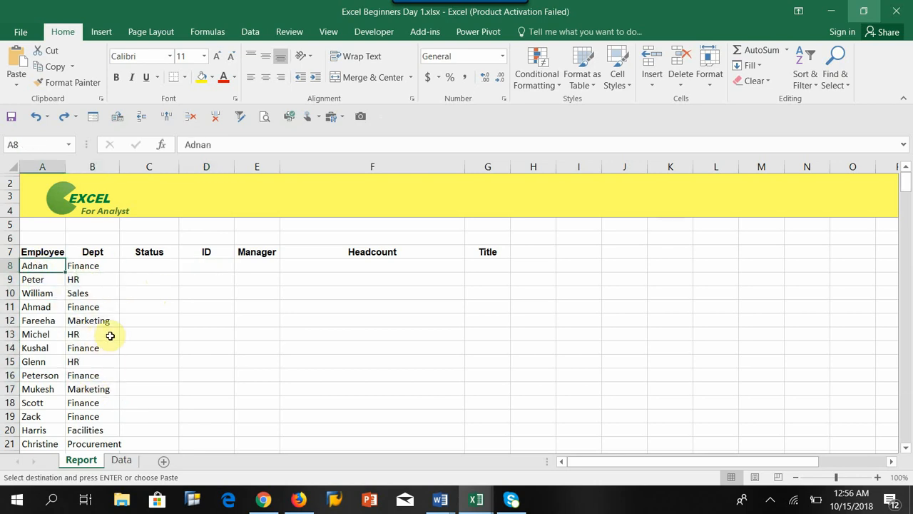
{"action": "left_click", "coordinate": [121, 461]}
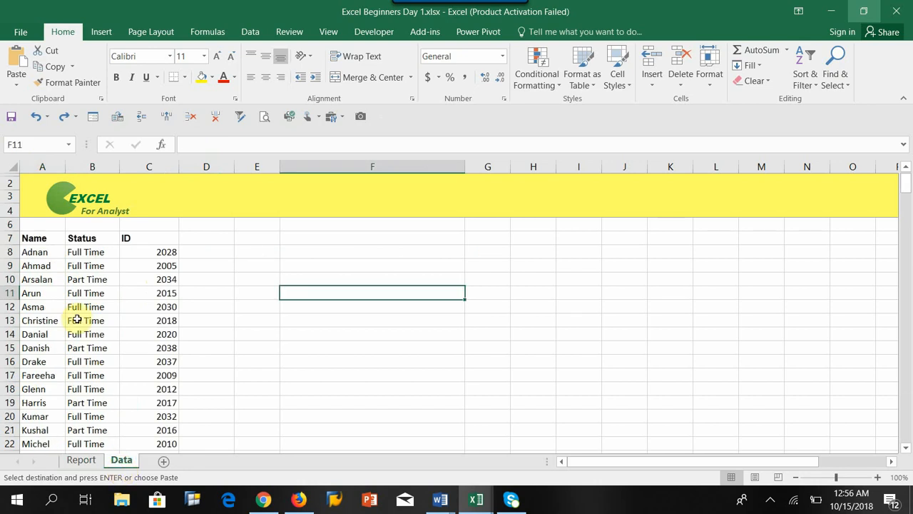
{"action": "left_click", "coordinate": [38, 254]}
{"action": "left_click", "coordinate": [76, 251]}
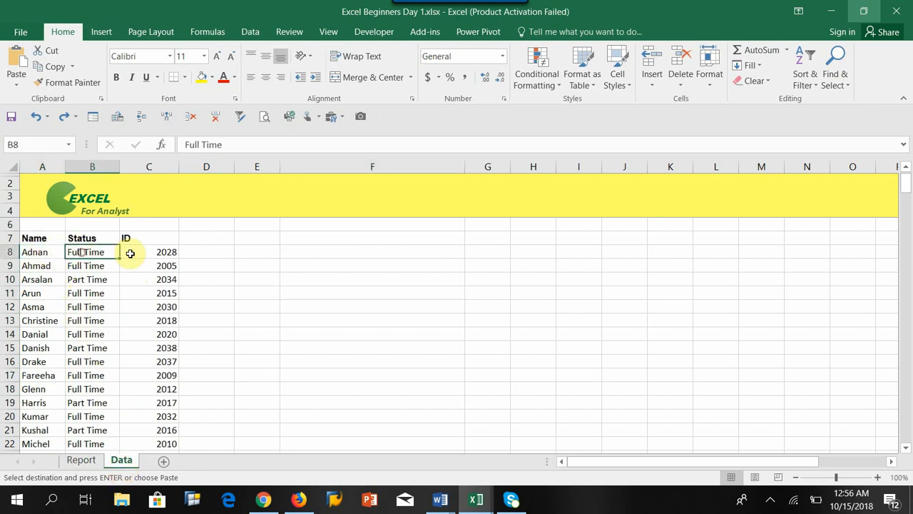
{"action": "left_click", "coordinate": [129, 252]}
{"action": "left_click", "coordinate": [86, 460]}
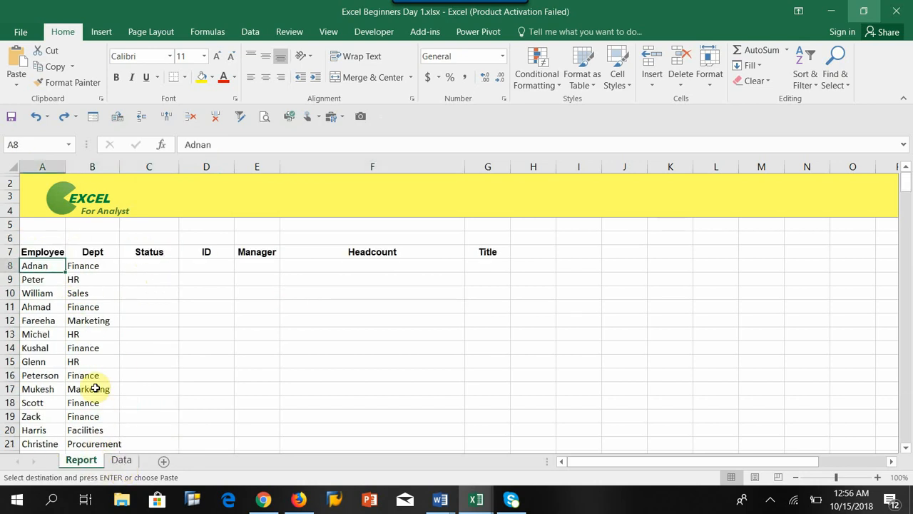
{"action": "left_click", "coordinate": [145, 265]}
{"action": "left_click", "coordinate": [188, 264]}
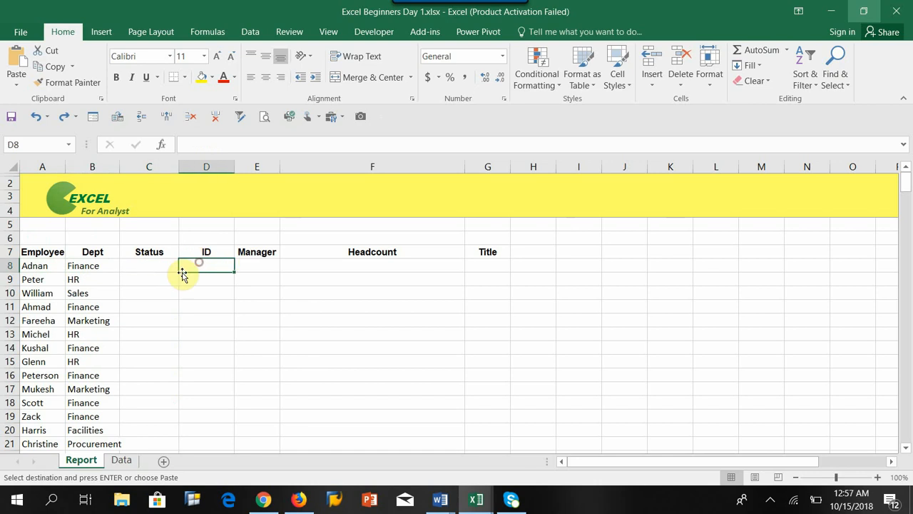
{"action": "left_click", "coordinate": [34, 266]}
{"action": "left_click_drag", "start_coordinate": [33, 281], "coordinate": [39, 326]}
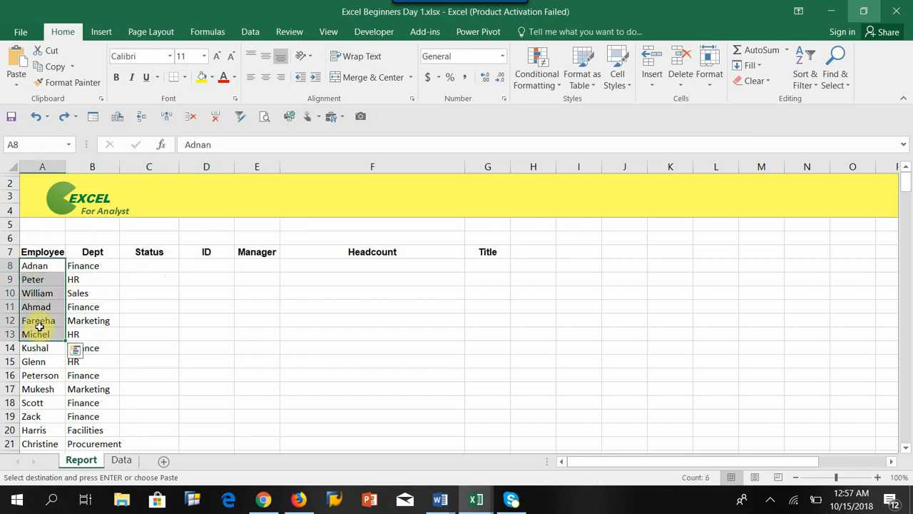
{"action": "left_click", "coordinate": [142, 266]}
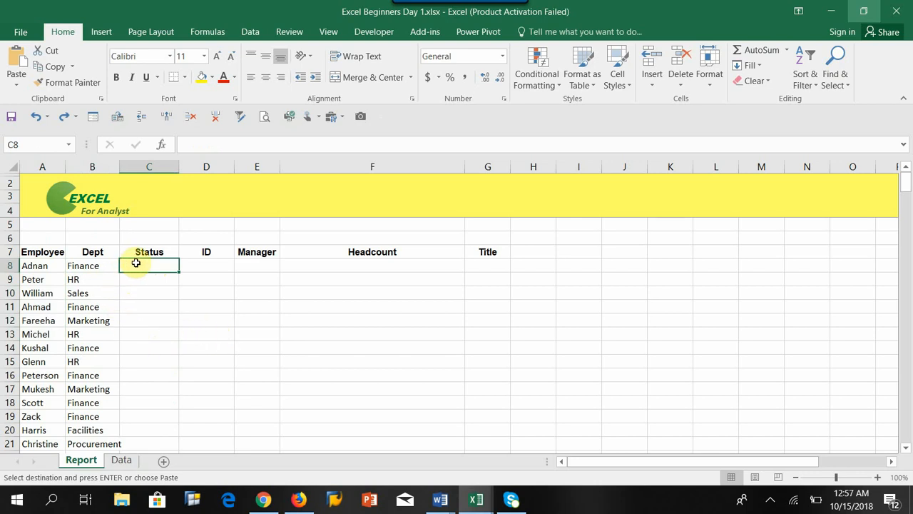
Copy the first employee's status, Full Time, from cell B8 of the Data sheet into cell C8 of the Report sheet.
{"action": "left_click", "coordinate": [30, 267]}
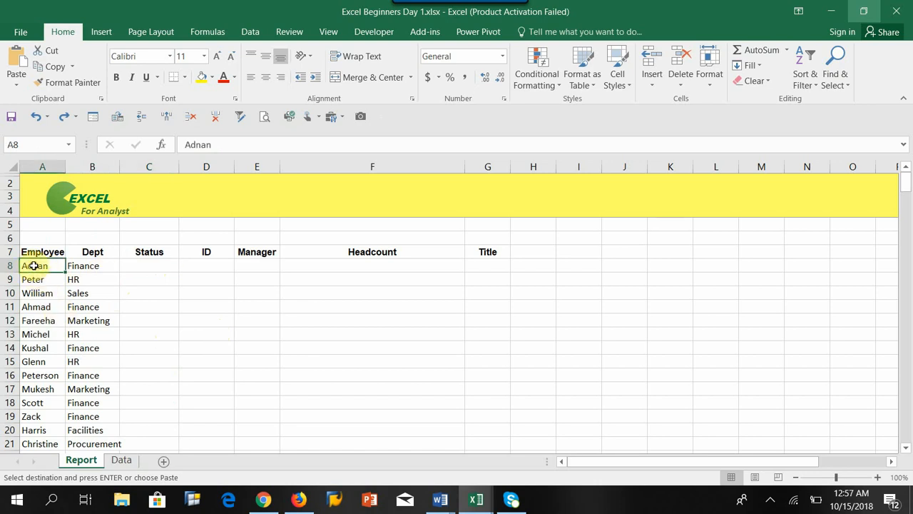
{"action": "left_click", "coordinate": [121, 460]}
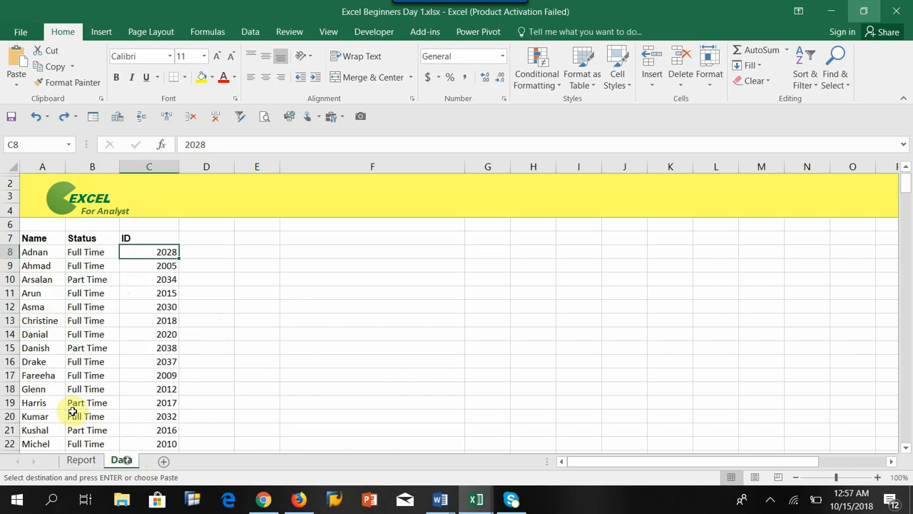
{"action": "left_click", "coordinate": [27, 253]}
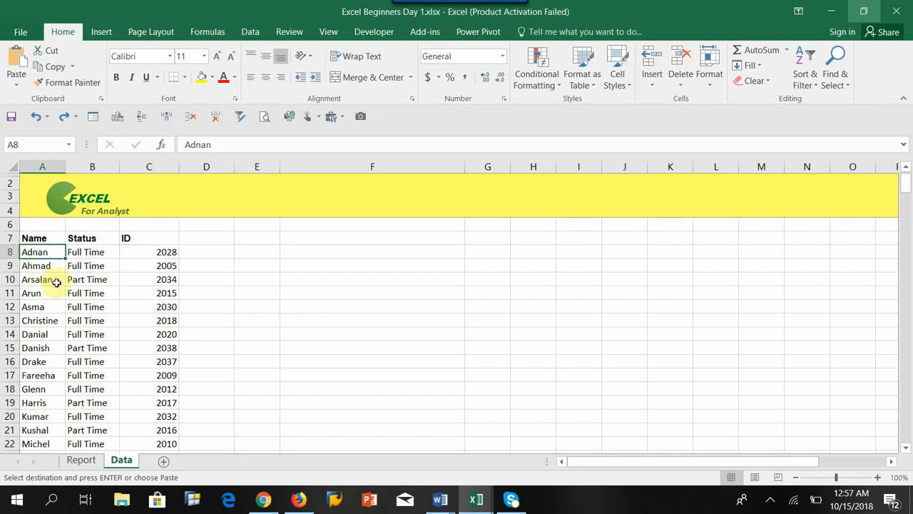
{"action": "left_click", "coordinate": [90, 253]}
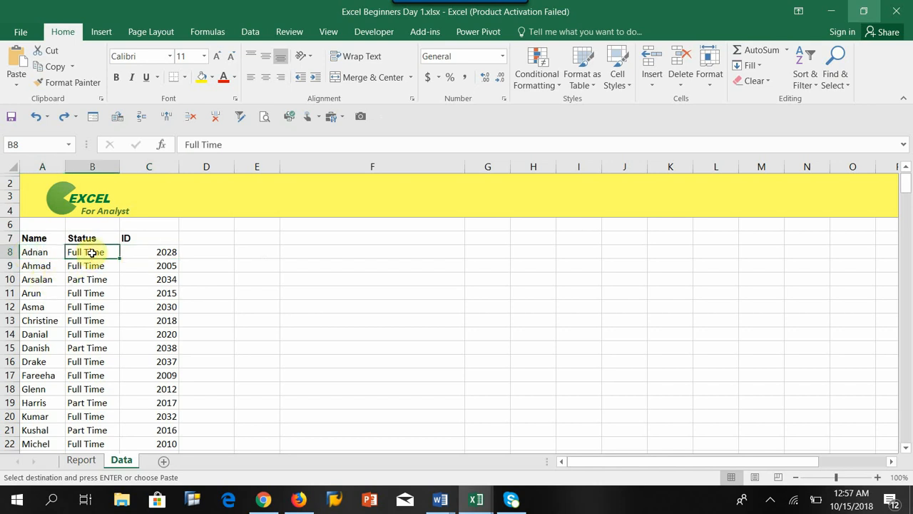
{"action": "left_click", "coordinate": [145, 251]}
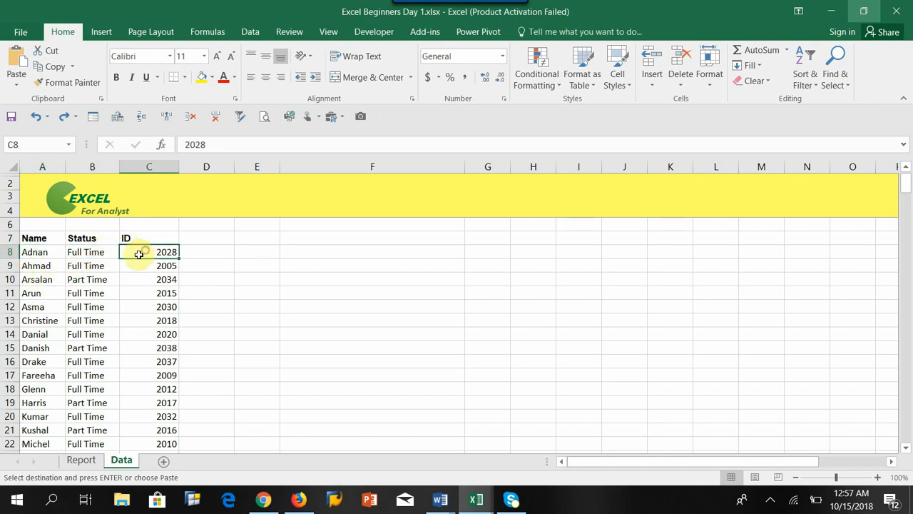
{"action": "left_click", "coordinate": [93, 254]}
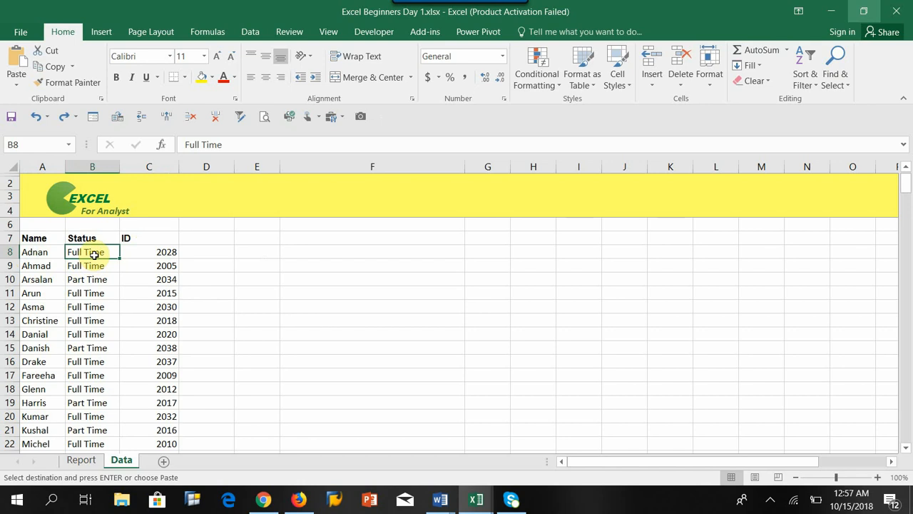
{"action": "left_click", "coordinate": [90, 460]}
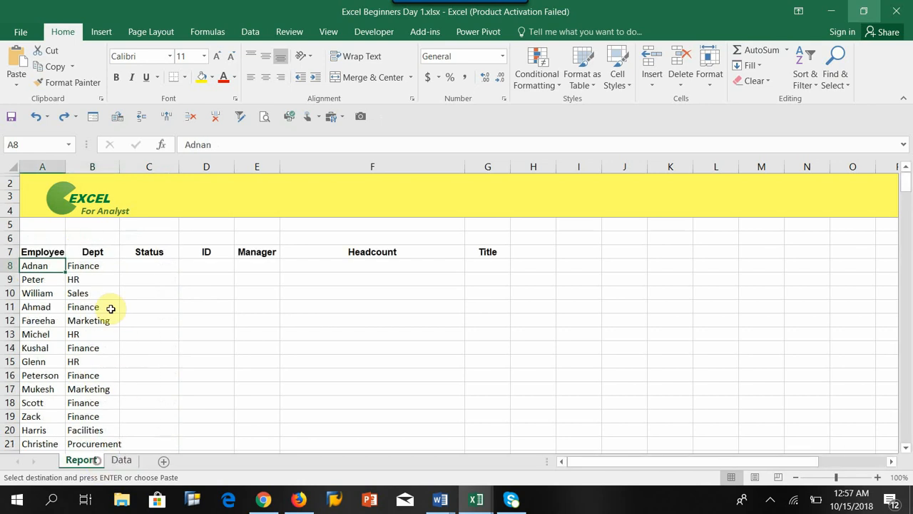
{"action": "left_click", "coordinate": [136, 268]}
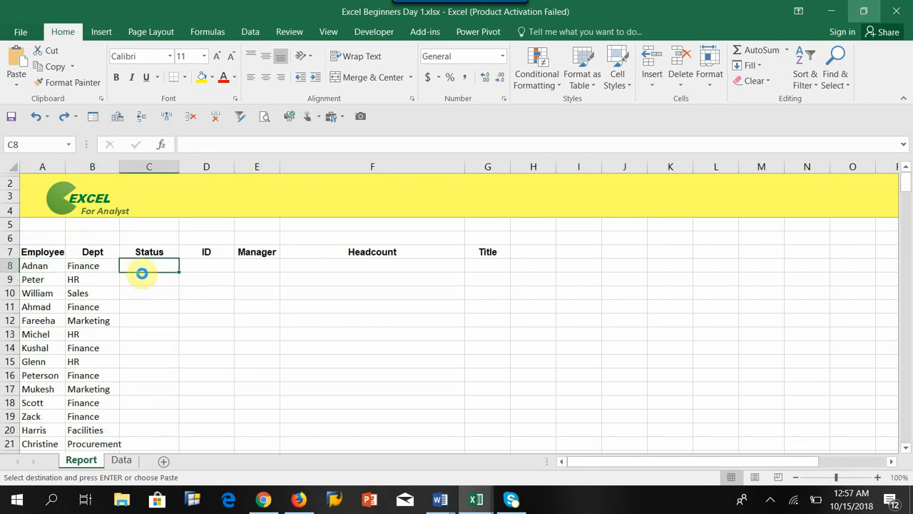
{"action": "type", "text": "Full Time"}
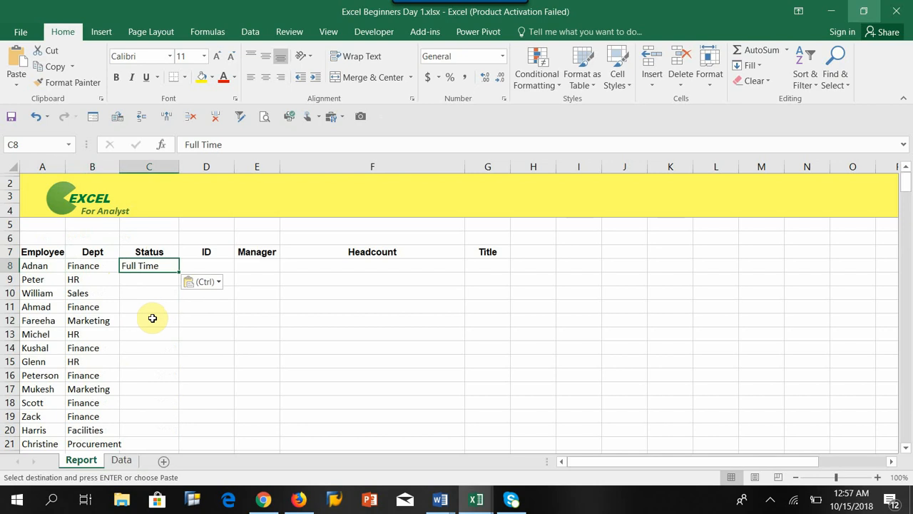
Use Find on the Data sheet to locate the employee listed in cell A9 of the Report sheet.
{"action": "left_click", "coordinate": [32, 281]}
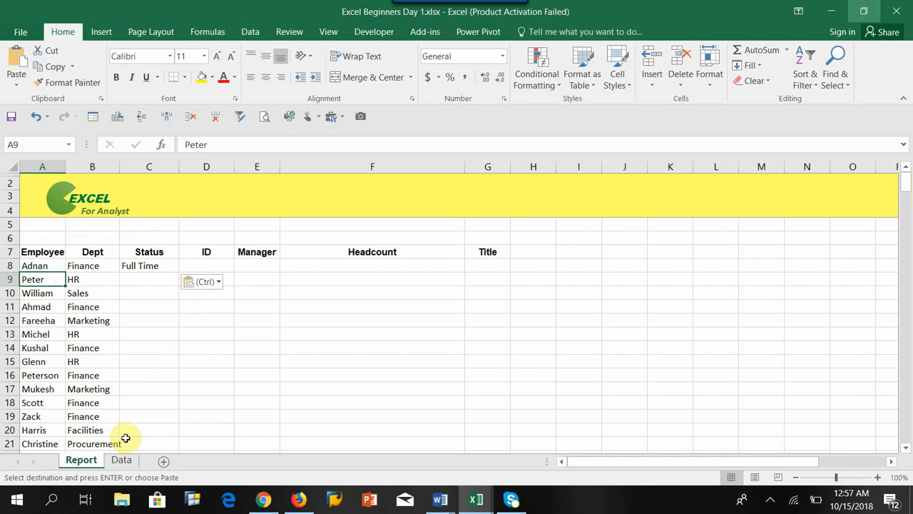
{"action": "left_click", "coordinate": [122, 461]}
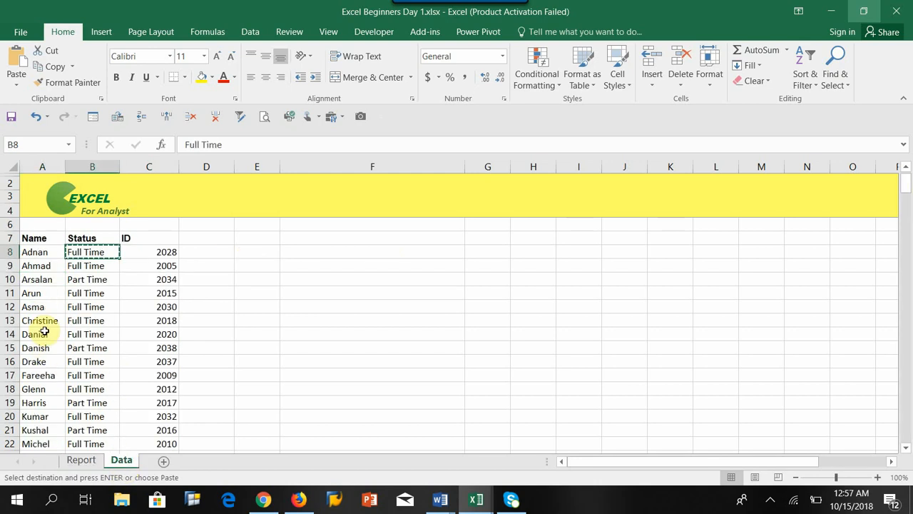
{"action": "left_click", "coordinate": [41, 308]}
{"action": "key", "text": "Escape"}
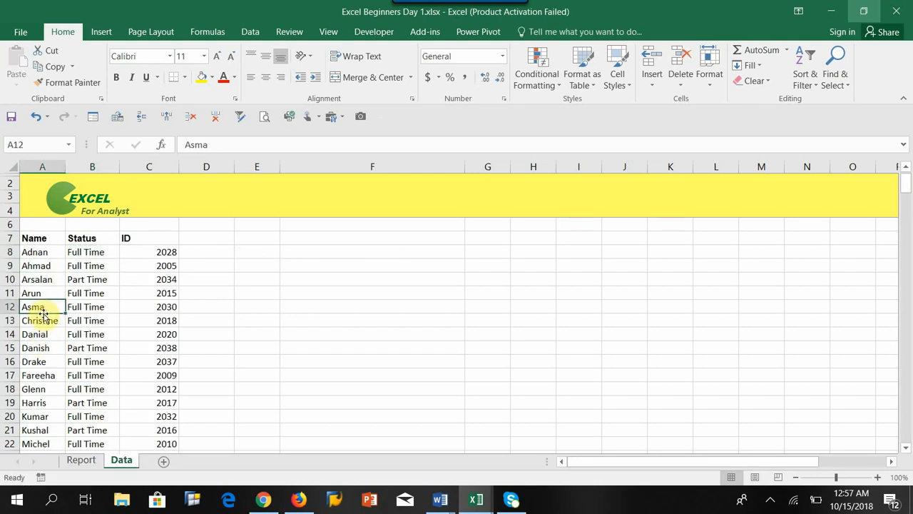
{"action": "key", "text": "ctrl+f"}
{"action": "type", "text": "Pet"}
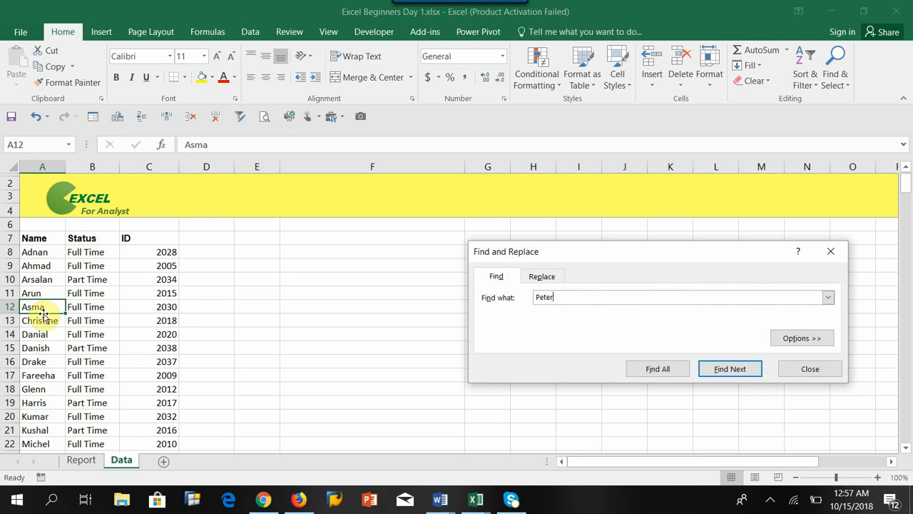
{"action": "type", "text": "er"}
{"action": "key", "text": "Return"}
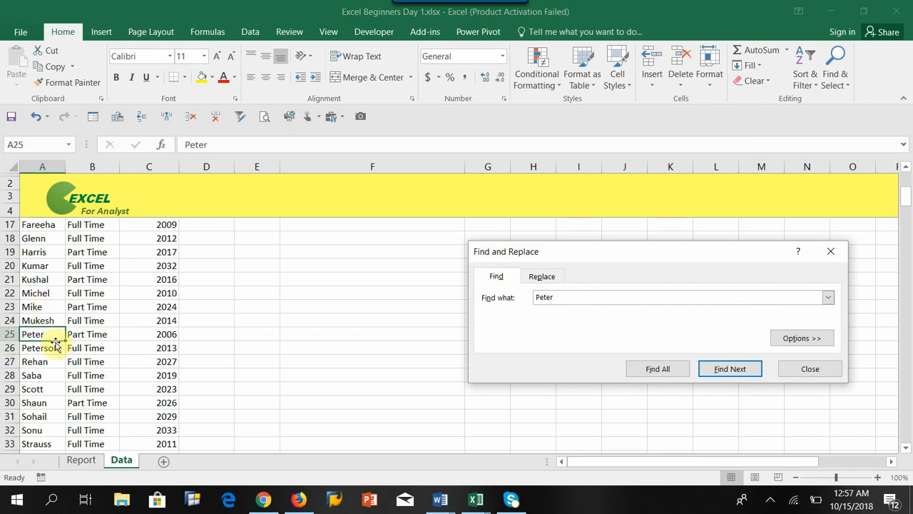
{"action": "left_click", "coordinate": [810, 371]}
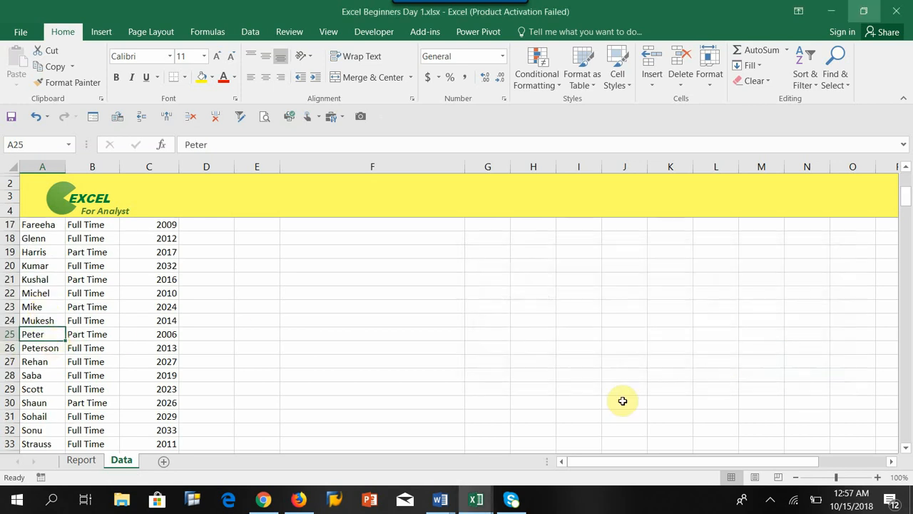
Copy the status Part Time from cell B25 of the Data sheet into cell C9 of the Report sheet.
{"action": "left_click", "coordinate": [90, 331]}
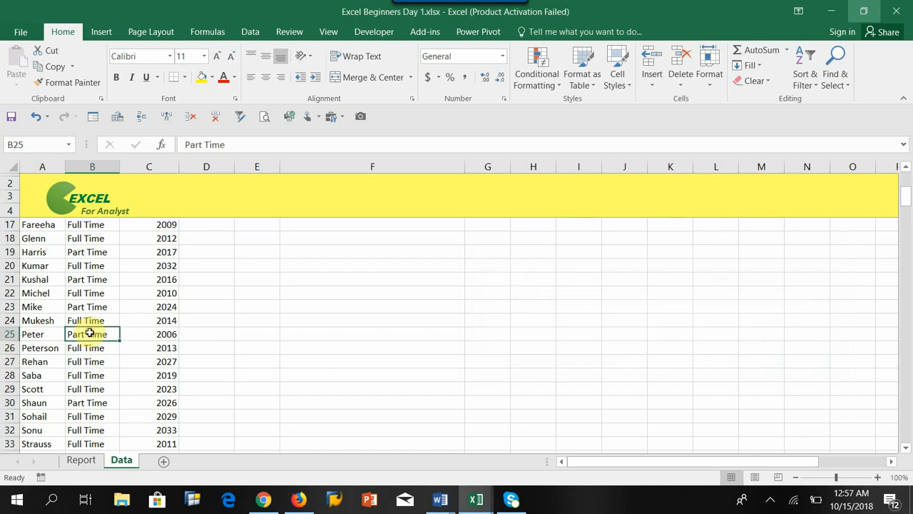
{"action": "key", "text": "ctrl+c"}
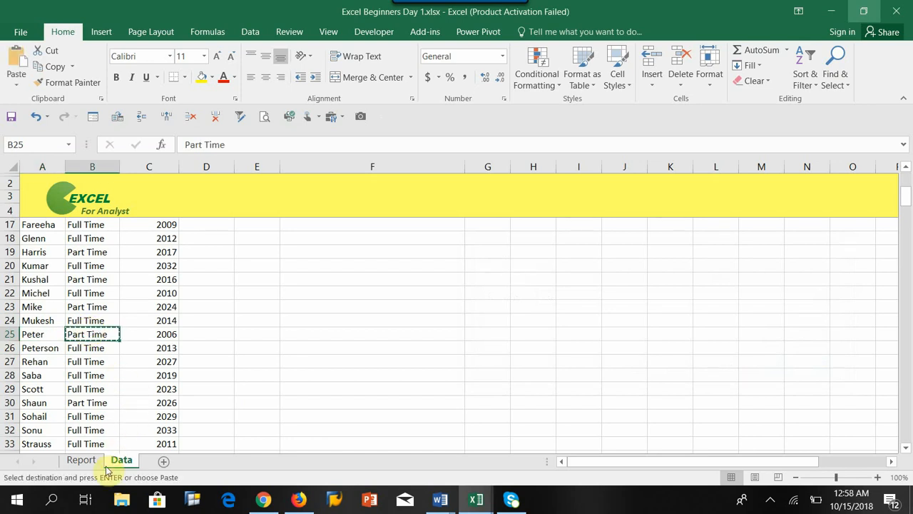
{"action": "left_click", "coordinate": [83, 460]}
{"action": "left_click", "coordinate": [156, 278]}
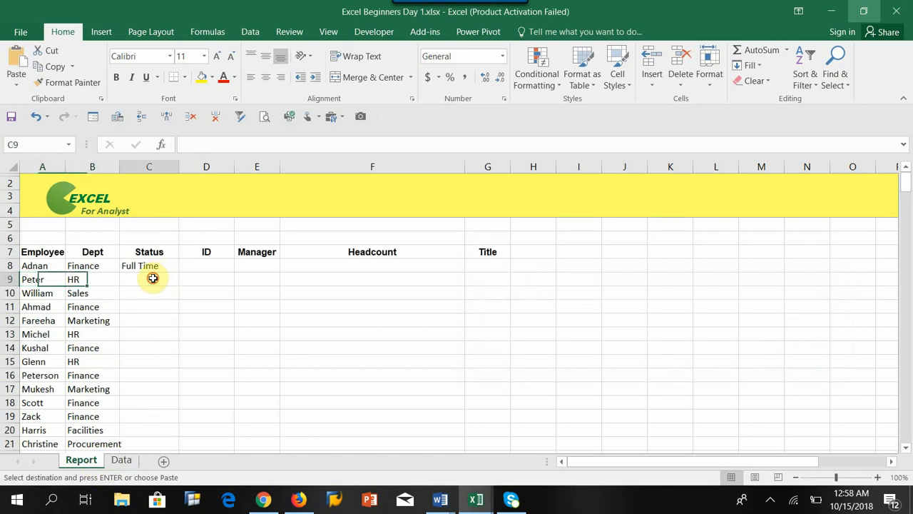
{"action": "key", "text": "ctrl+v"}
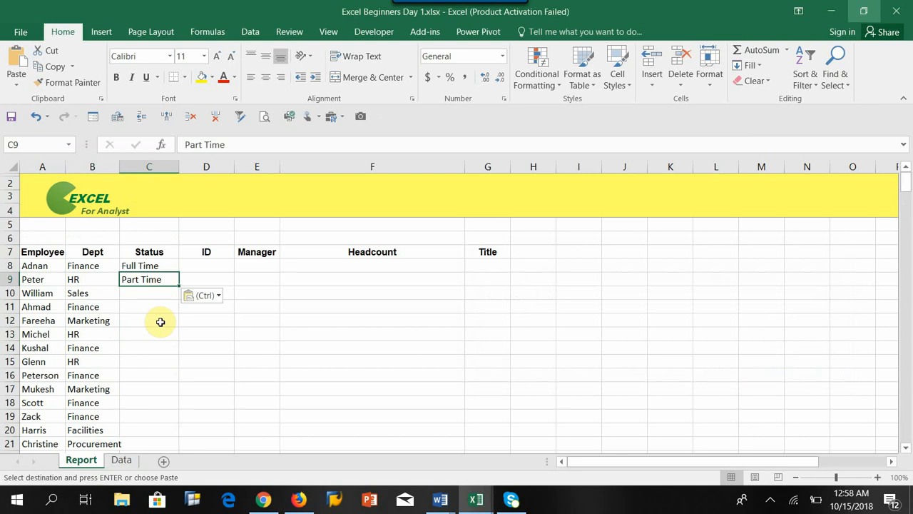
Use Find on the Data sheet to locate the employee listed in cell A10 of the Report sheet.
{"action": "left_click", "coordinate": [41, 293]}
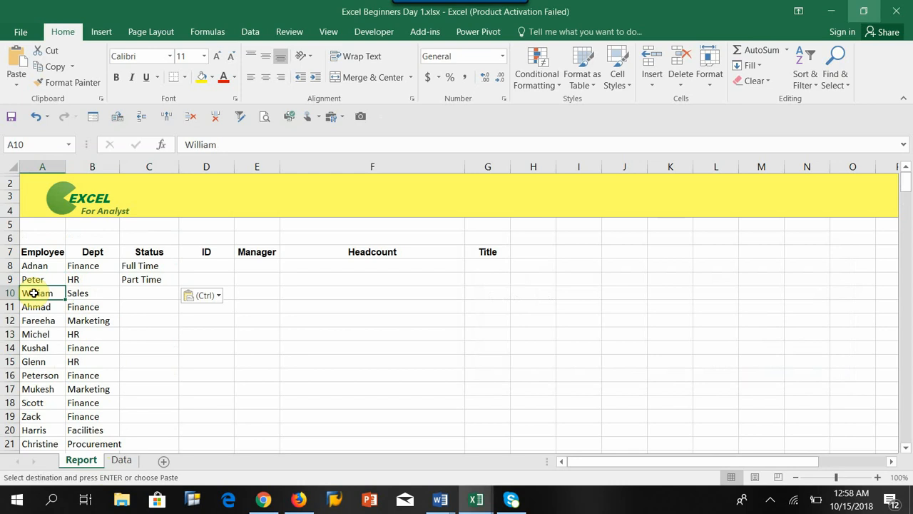
{"action": "left_click", "coordinate": [122, 460]}
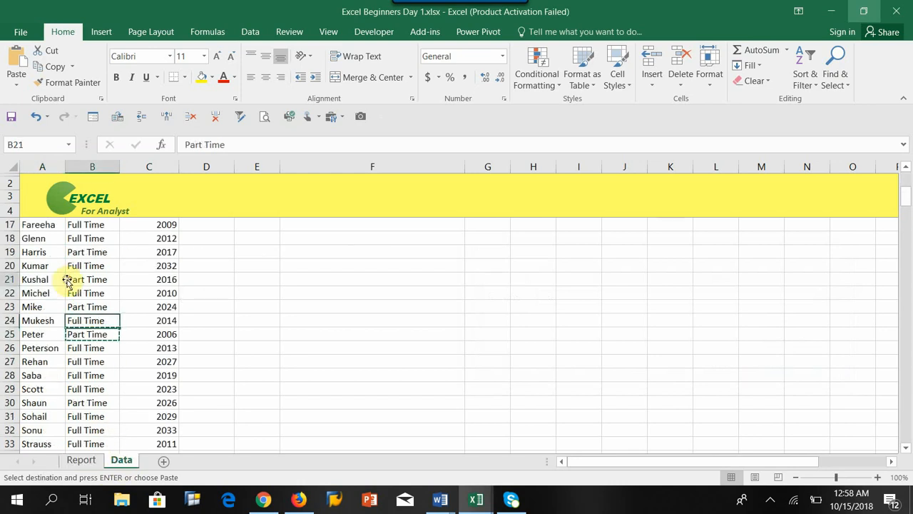
{"action": "left_click", "coordinate": [66, 279]}
{"action": "key", "text": "Return"}
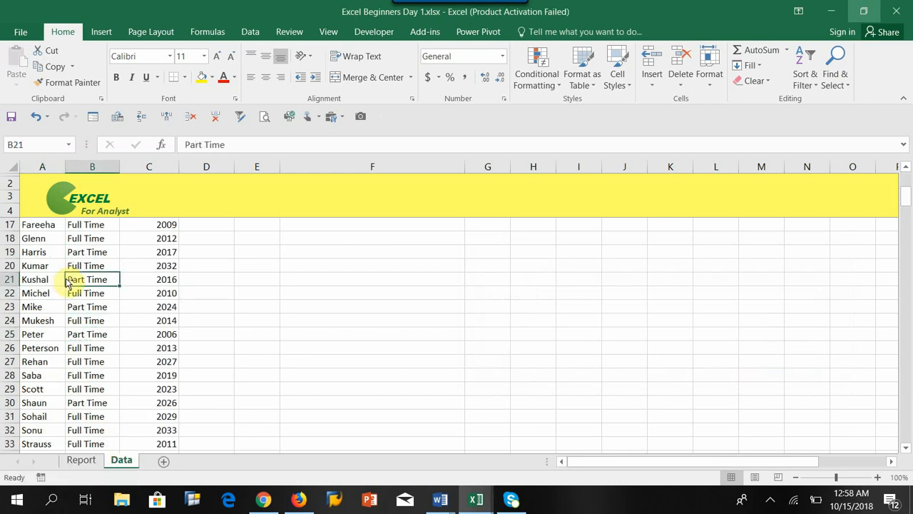
{"action": "key", "text": "ctrl+f"}
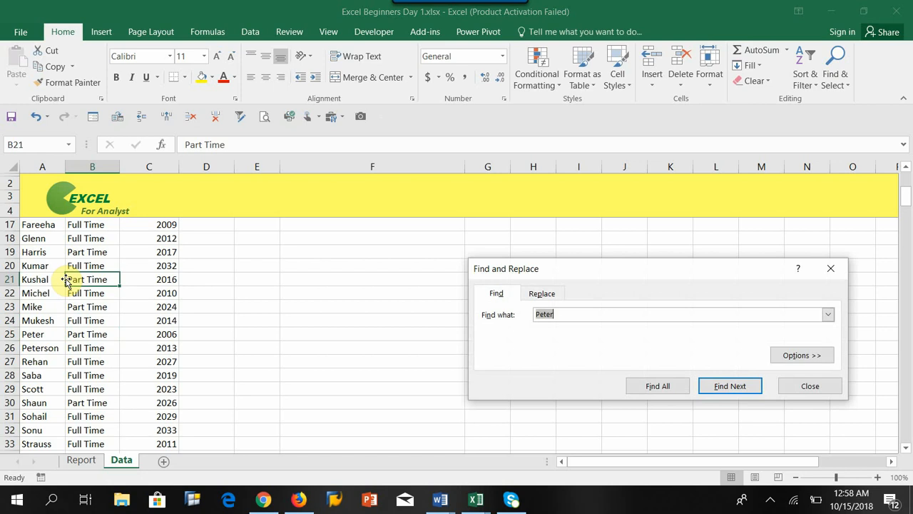
{"action": "type", "text": "William"}
{"action": "key", "text": "Return"}
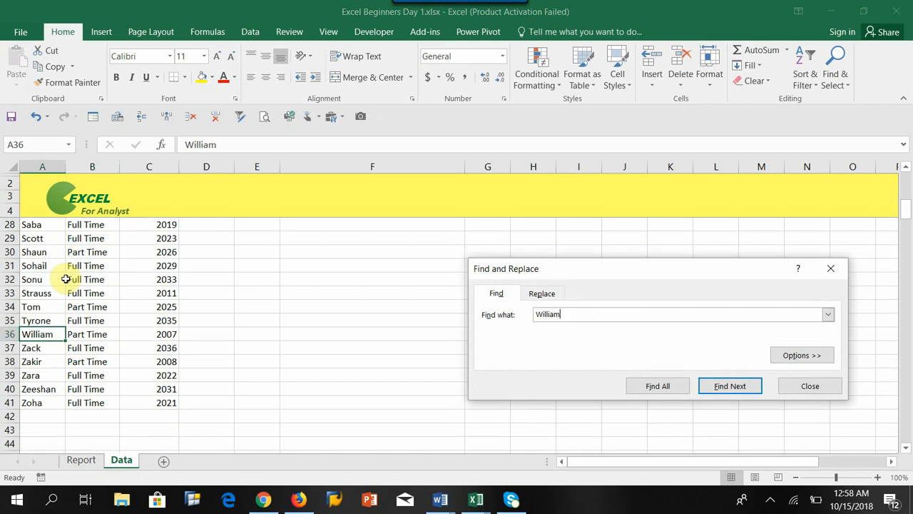
{"action": "left_click", "coordinate": [788, 384]}
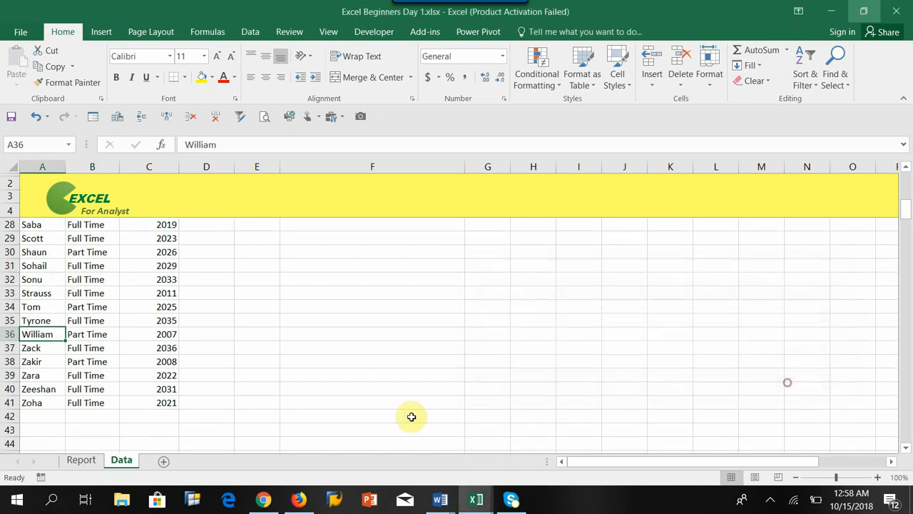
Copy the status Part Time from cell B36 of the Data sheet into cell C10 of the Report sheet.
{"action": "left_click", "coordinate": [109, 335]}
{"action": "left_click", "coordinate": [24, 334]}
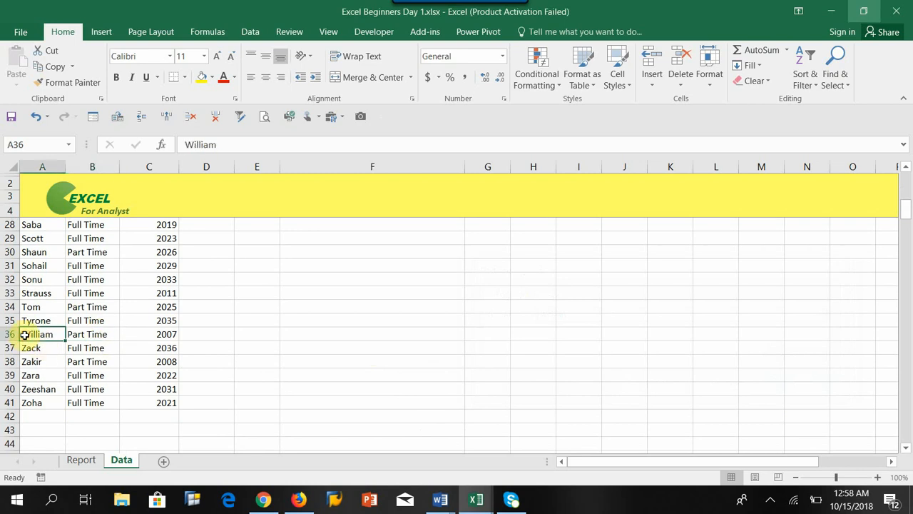
{"action": "left_click", "coordinate": [74, 333]}
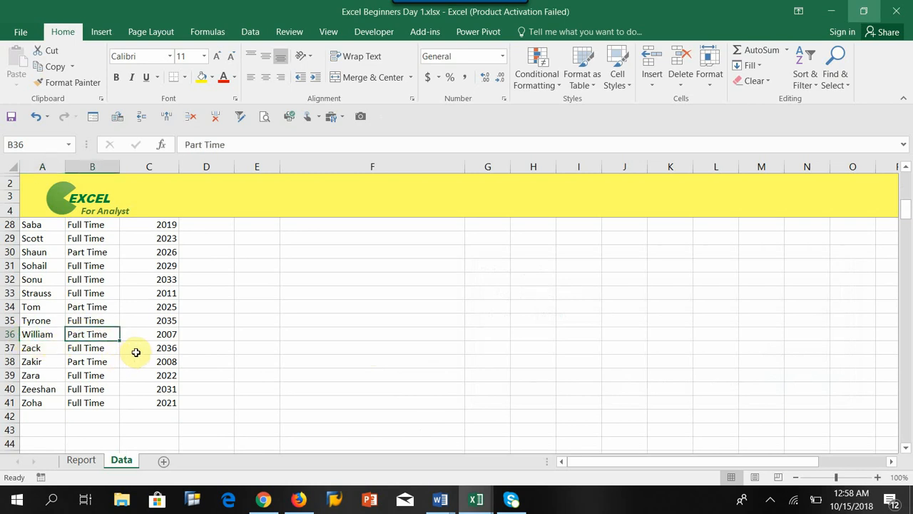
{"action": "key", "text": "ctrl+c"}
{"action": "left_click", "coordinate": [87, 461]}
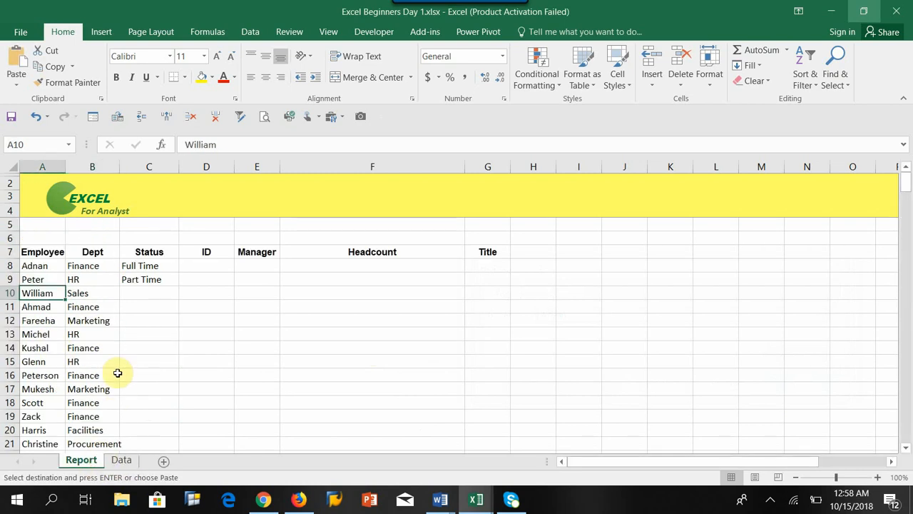
{"action": "left_click", "coordinate": [129, 294]}
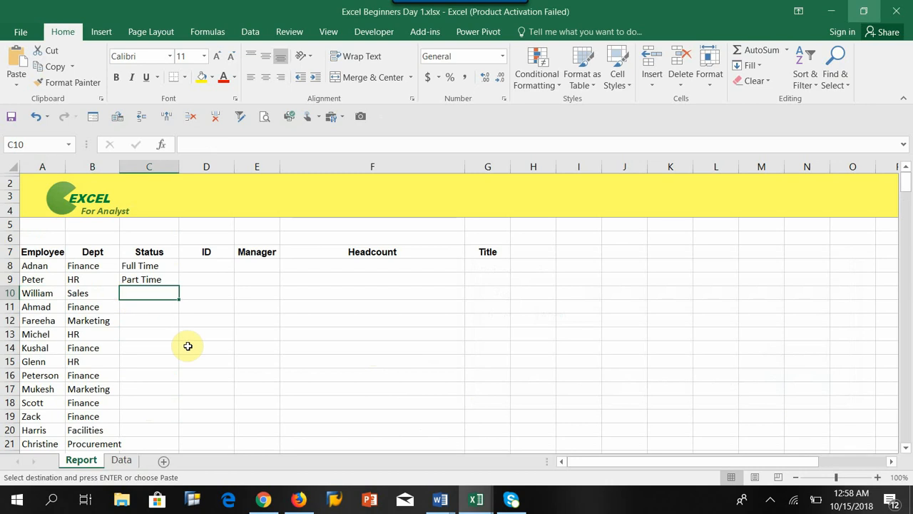
{"action": "key", "text": "ctrl+v"}
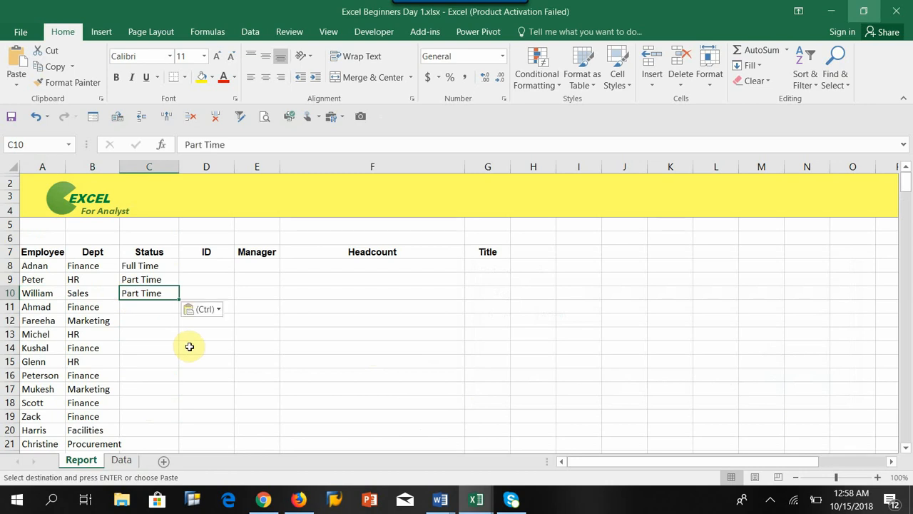
{"action": "left_click", "coordinate": [39, 312]}
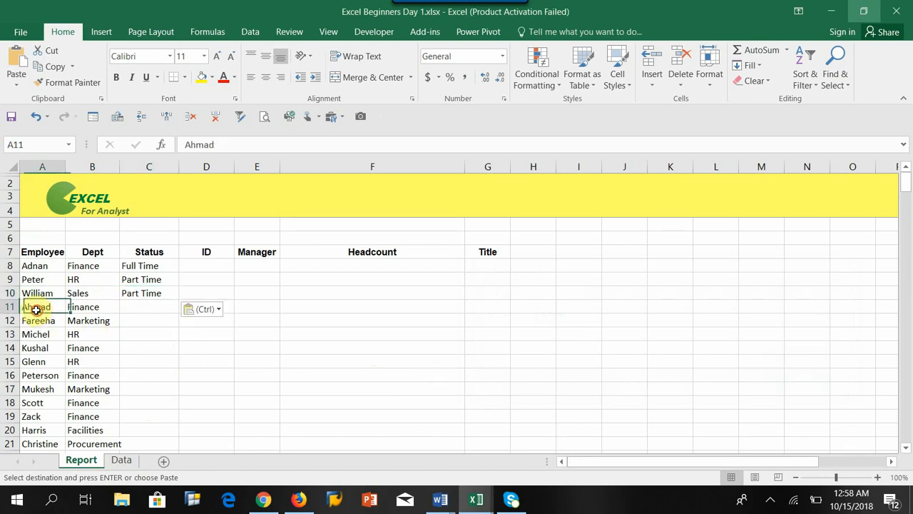
{"action": "left_click", "coordinate": [145, 305]}
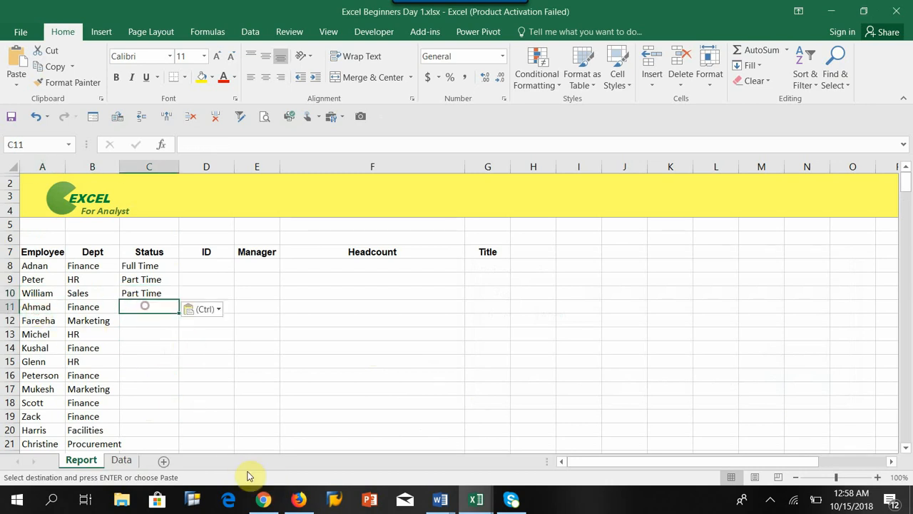
{"action": "left_click", "coordinate": [50, 307]}
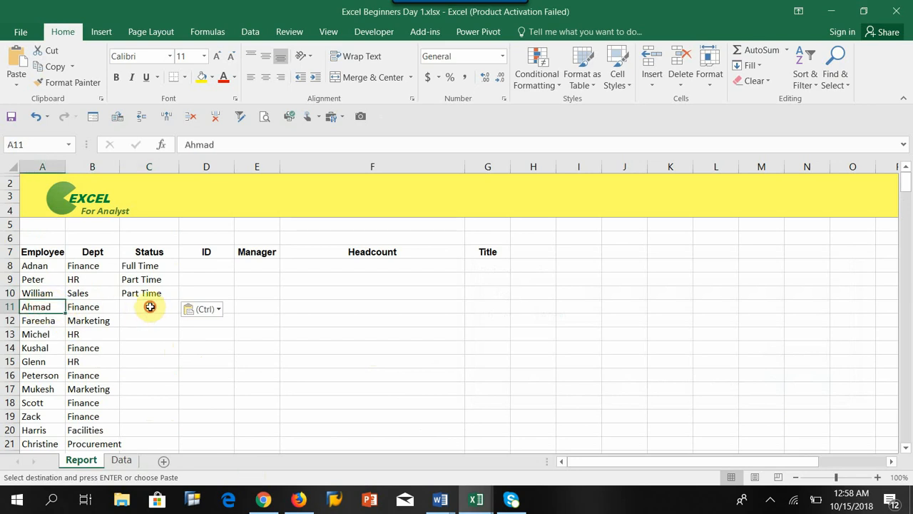
{"action": "left_click", "coordinate": [150, 306]}
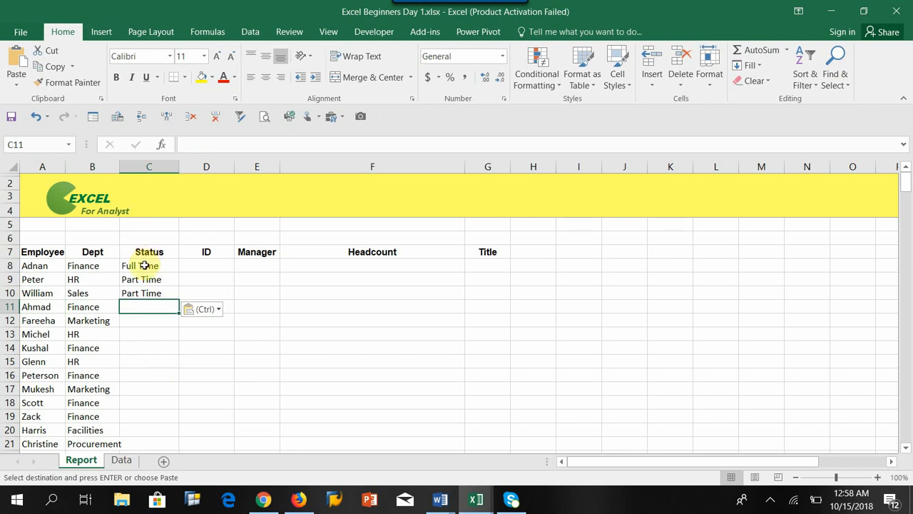
Clear the manually copied statuses from cells C8 to C10 of the Report sheet.
{"action": "left_click_drag", "start_coordinate": [145, 265], "coordinate": [145, 294]}
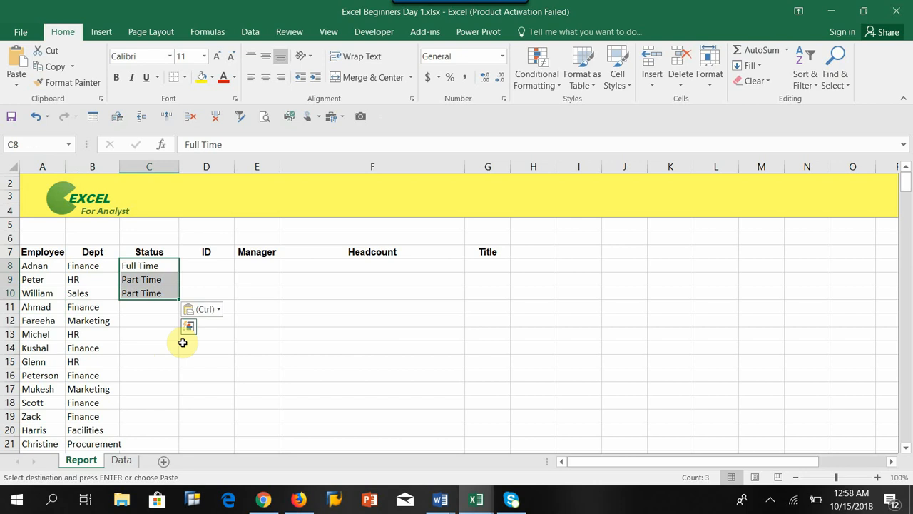
{"action": "key", "text": "Delete"}
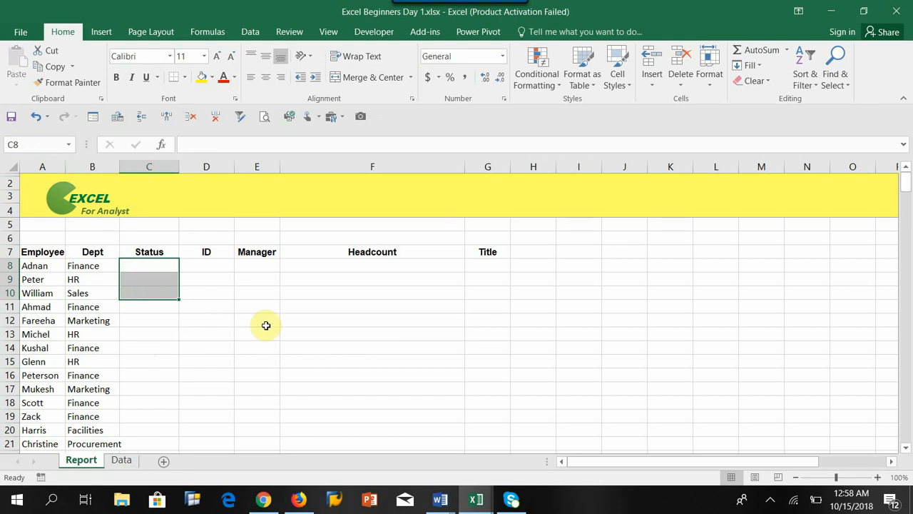
Insert VLOOKUP into cell C8 through Insert Function's Lookup & Reference category, and cancel at its empty function arguments.
{"action": "left_click", "coordinate": [135, 265]}
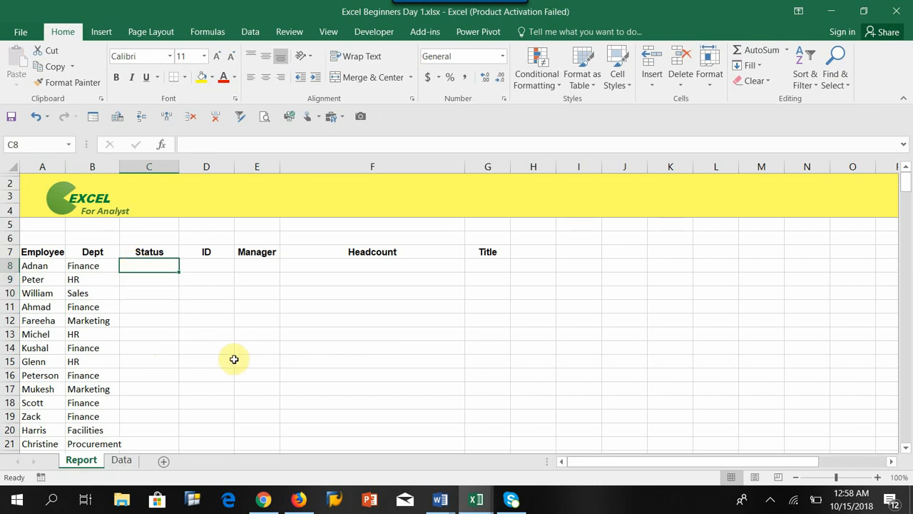
{"action": "left_click", "coordinate": [162, 146]}
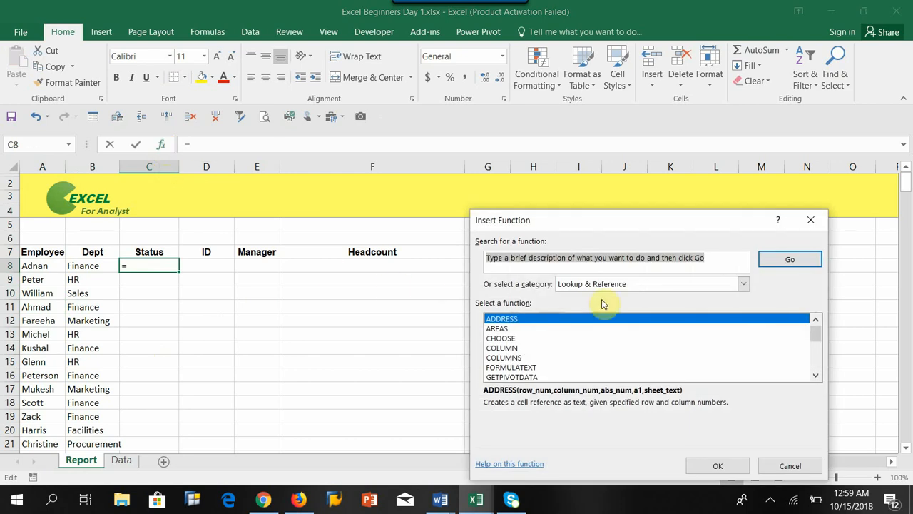
{"action": "left_click", "coordinate": [742, 284]}
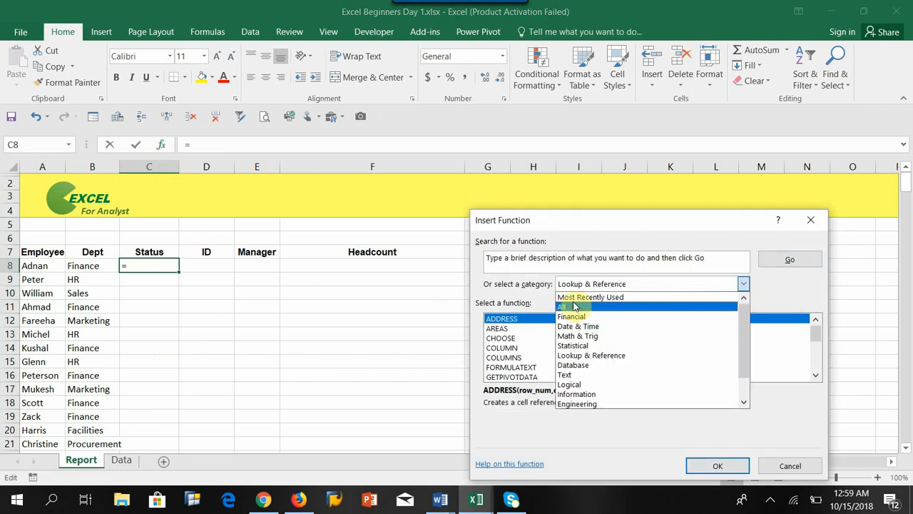
{"action": "left_click", "coordinate": [582, 355]}
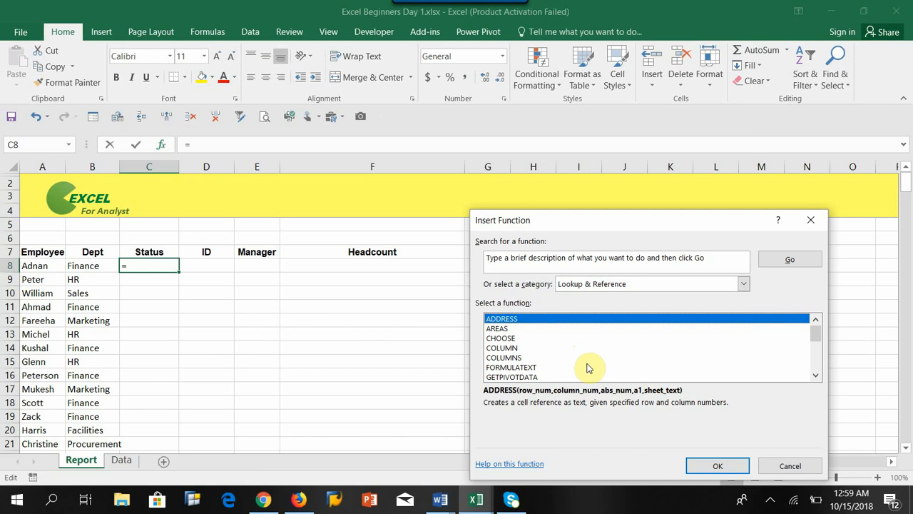
{"action": "left_click_drag", "start_coordinate": [816, 333], "coordinate": [814, 363]}
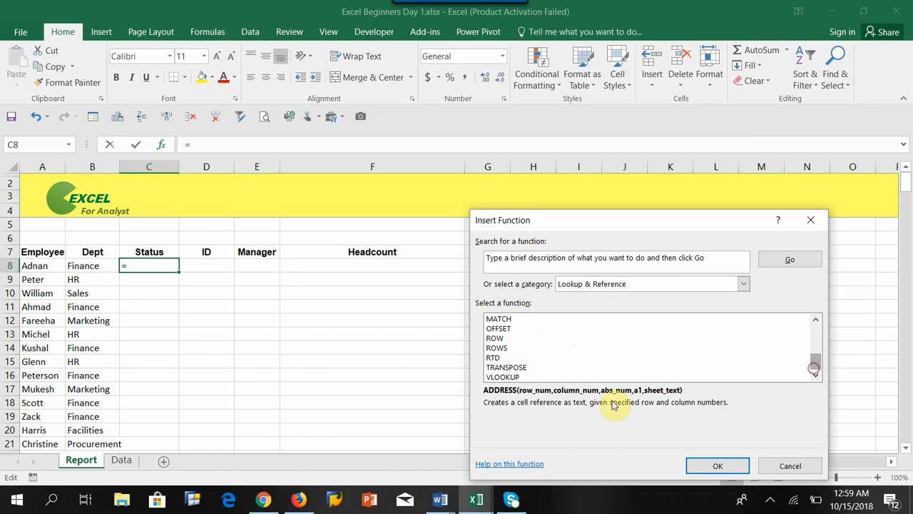
{"action": "left_click", "coordinate": [528, 377]}
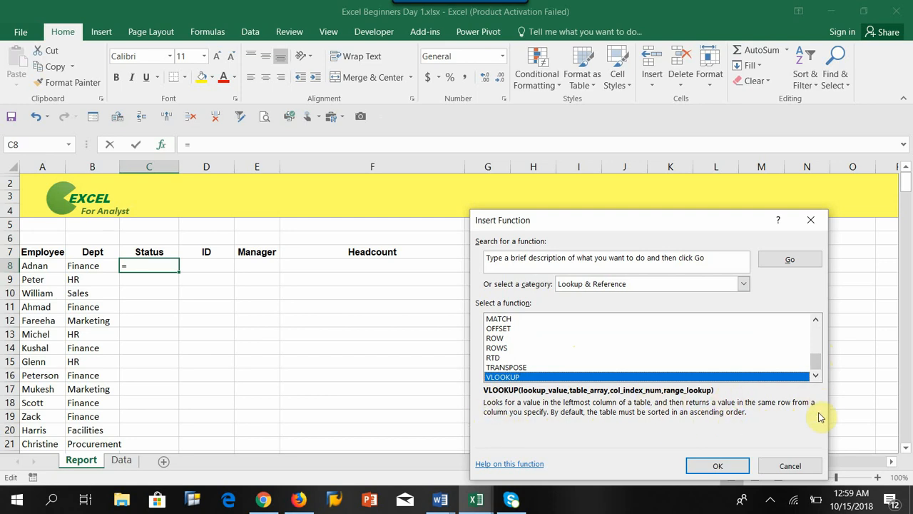
{"action": "left_click", "coordinate": [716, 465]}
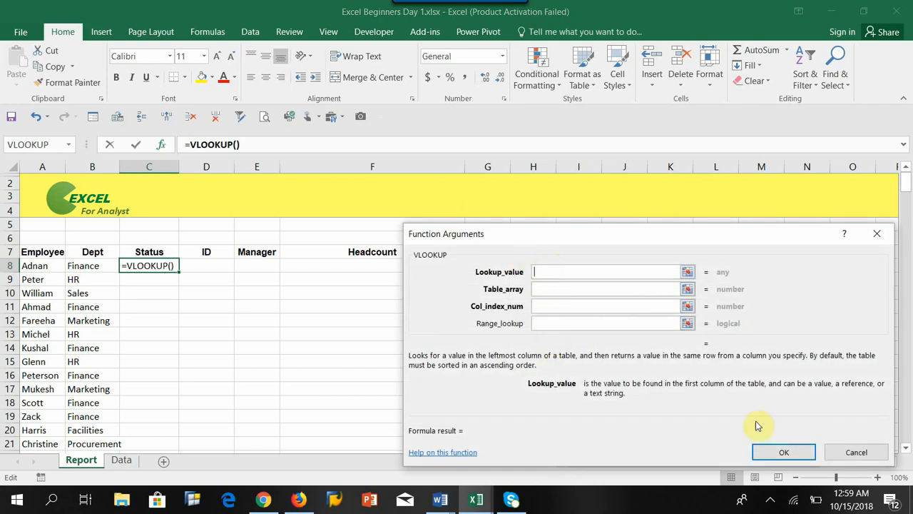
{"action": "left_click", "coordinate": [855, 452]}
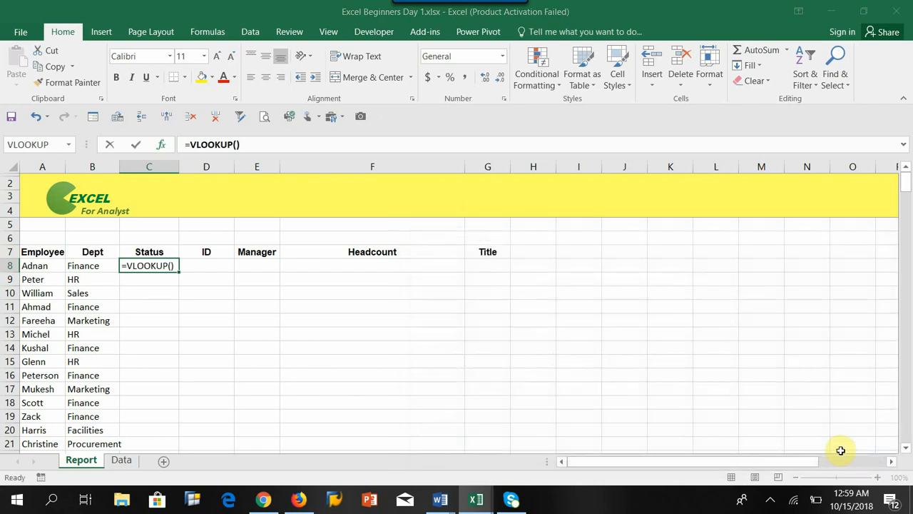
Bring up the VLOOKUP arguments for cell C8 directly from the Lookup & Reference function library, and dismiss them without entering anything.
{"action": "left_click", "coordinate": [207, 32]}
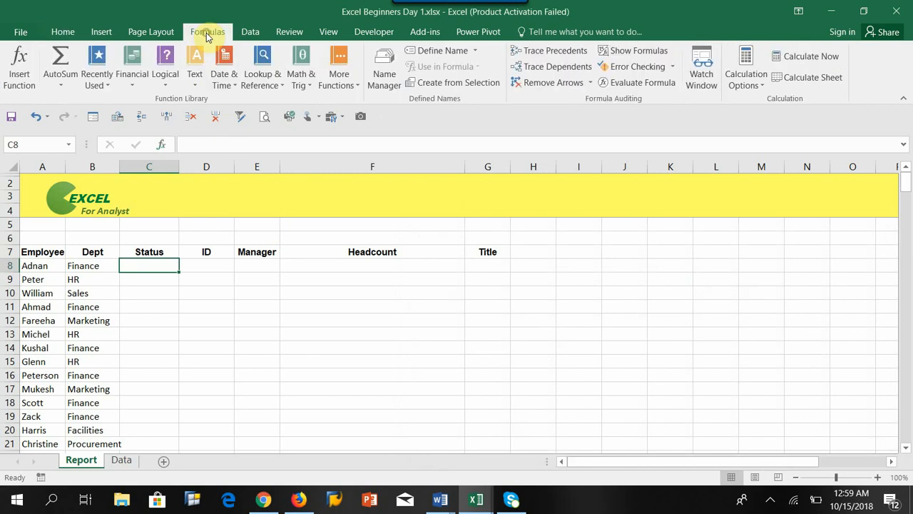
{"action": "left_click", "coordinate": [261, 81]}
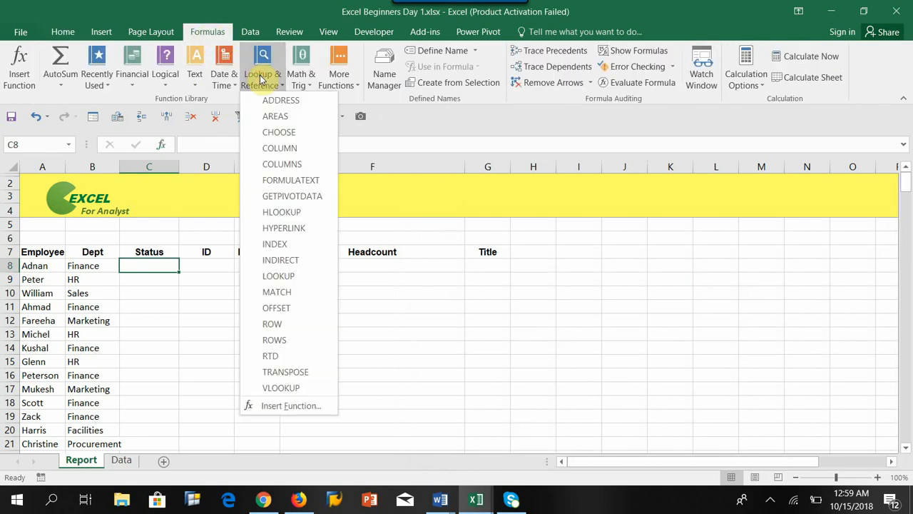
{"action": "left_click", "coordinate": [282, 387]}
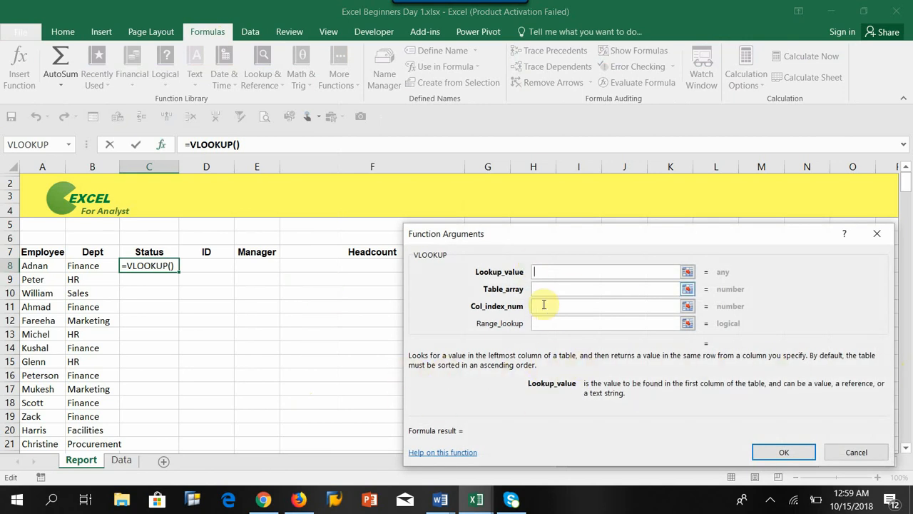
{"action": "left_click", "coordinate": [856, 453]}
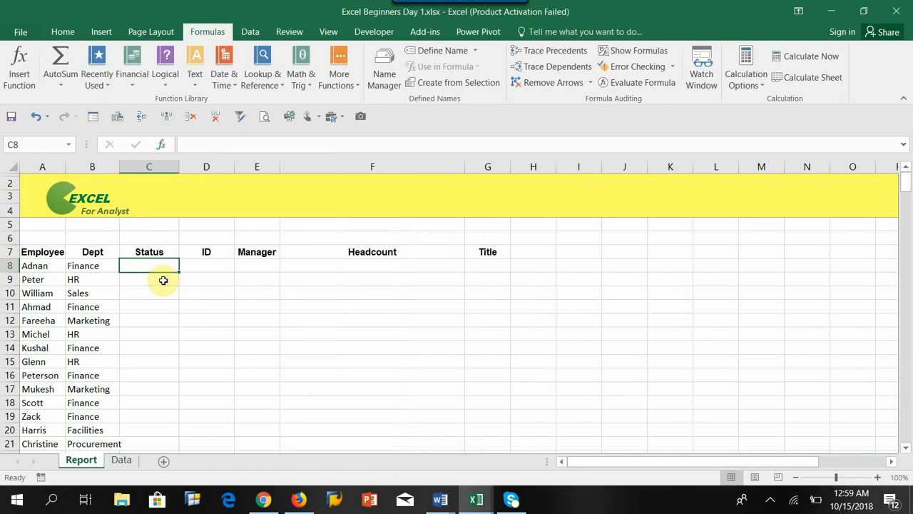
Start a VLOOKUP formula directly in cell C8 of the Report sheet up to its opening bracket, and discard the entry.
{"action": "type", "text": "=vl"}
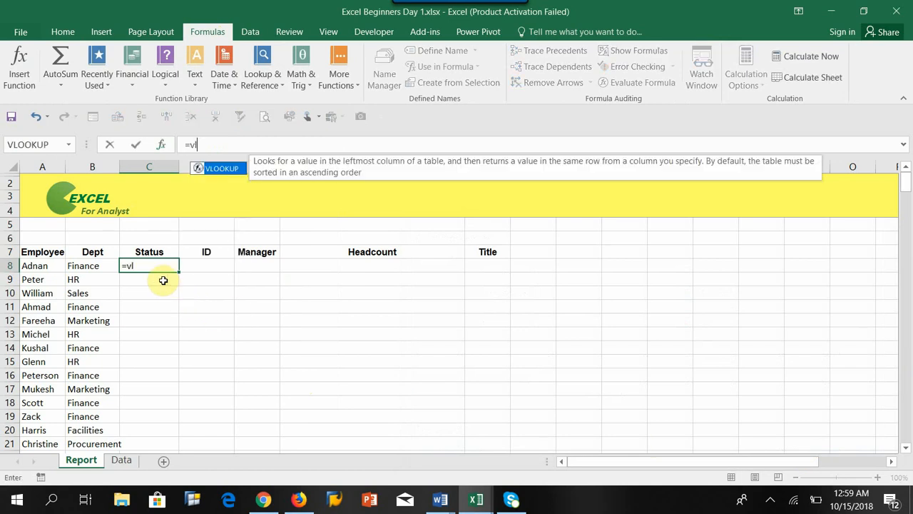
{"action": "type", "text": "ookup("}
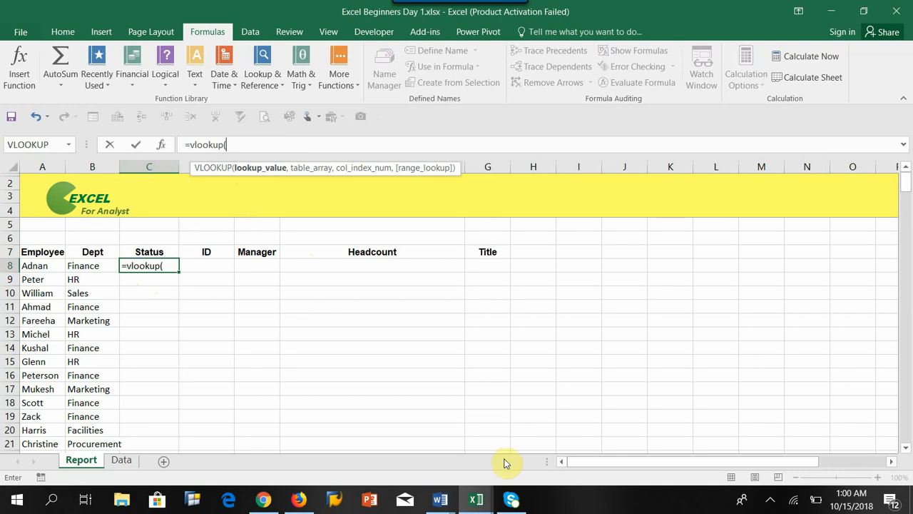
{"action": "key", "text": "BackSpace"}
{"action": "key", "text": "BackSpace"}
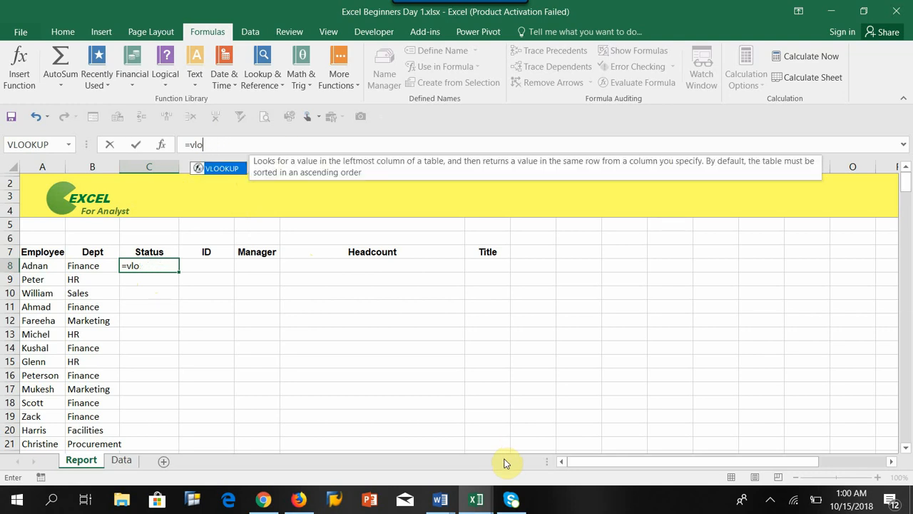
{"action": "key", "text": "BackSpace"}
{"action": "key", "text": "BackSpace"}
{"action": "key", "text": "BackSpace"}
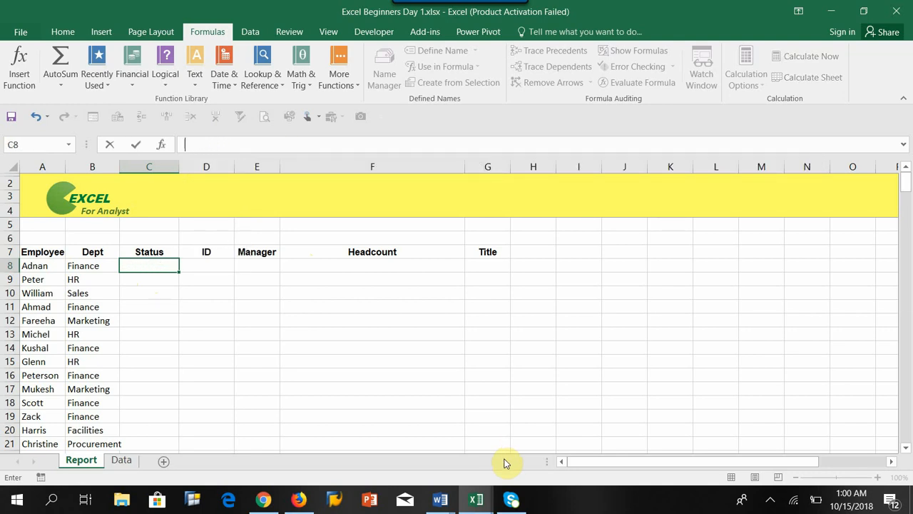
{"action": "key", "text": "Escape"}
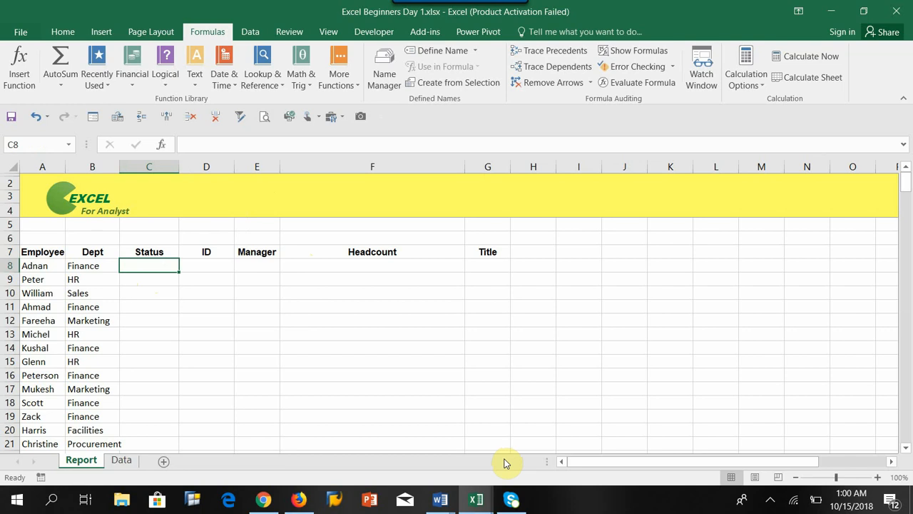
Read the VLOOKUP syntax and description in Insert Function's Lookup & Reference category, and cancel without inserting it.
{"action": "left_click", "coordinate": [162, 147]}
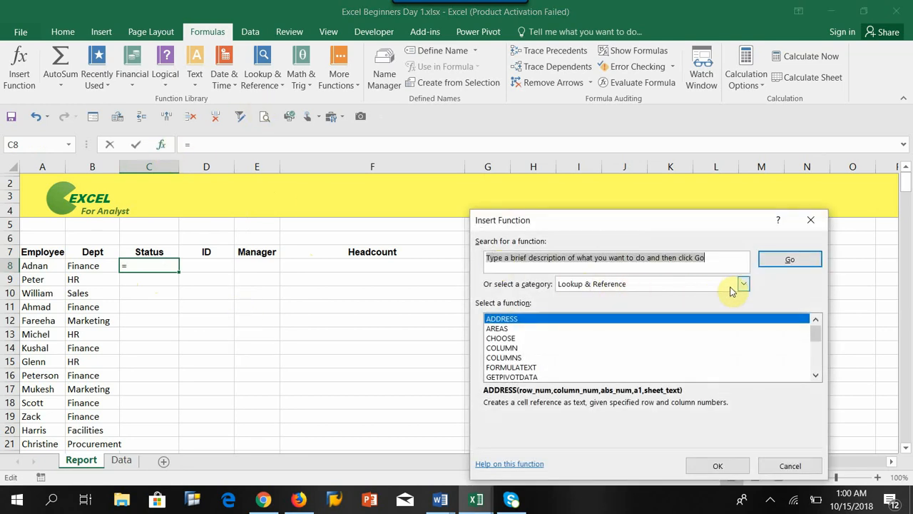
{"action": "left_click_drag", "start_coordinate": [816, 334], "coordinate": [816, 366]}
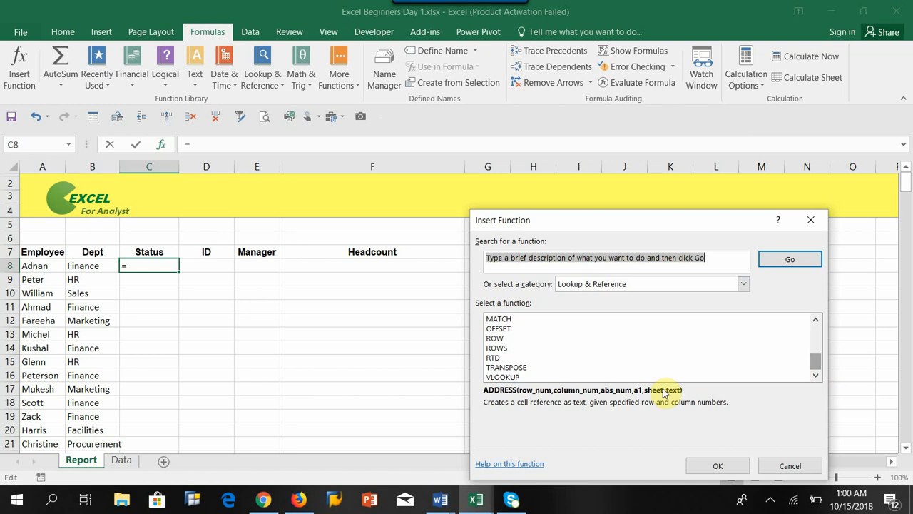
{"action": "left_click", "coordinate": [504, 377]}
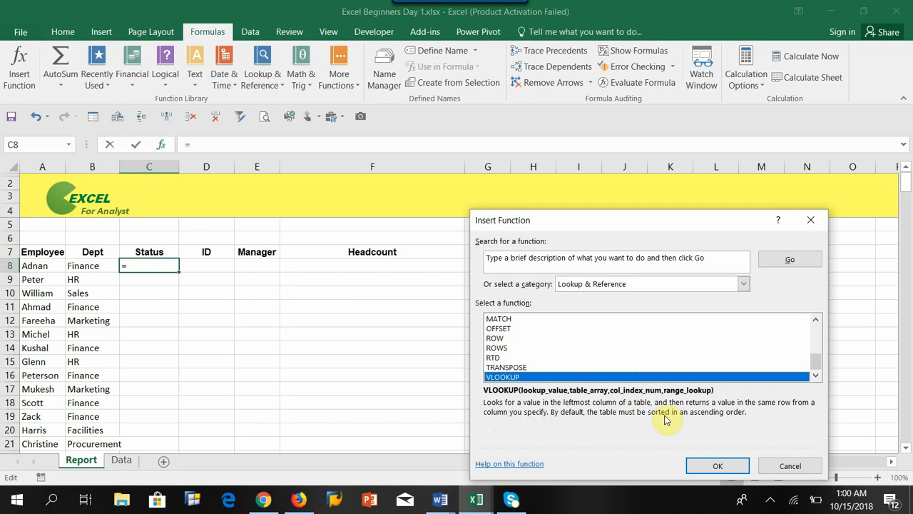
{"action": "left_click", "coordinate": [784, 470]}
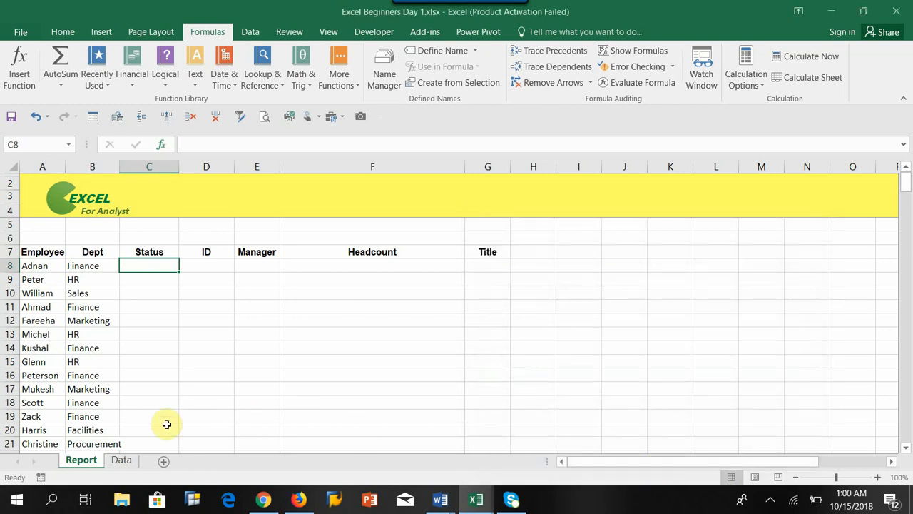
Compare the first employee name in cell A8 of the Report sheet with the start of the Data sheet's Name column.
{"action": "left_click", "coordinate": [30, 266]}
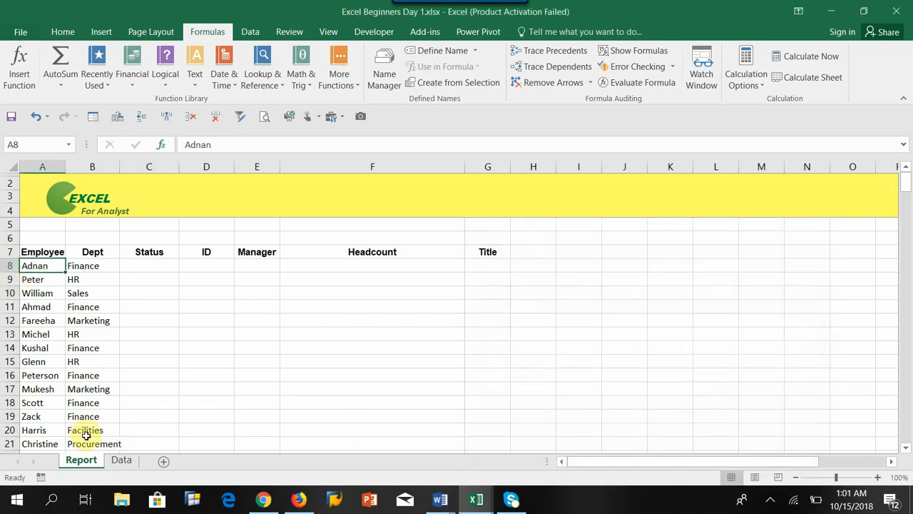
{"action": "left_click", "coordinate": [120, 461]}
{"action": "left_click", "coordinate": [32, 254]}
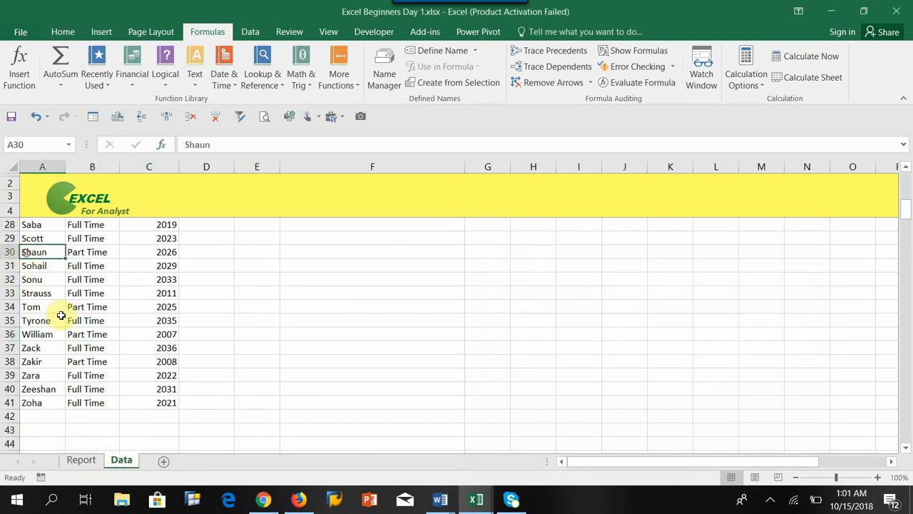
{"action": "scroll", "coordinate": [85, 343], "scroll_direction": "up", "scroll_amount": 4}
{"action": "scroll", "coordinate": [85, 343], "scroll_direction": "up", "scroll_amount": 4}
{"action": "left_click", "coordinate": [35, 278]}
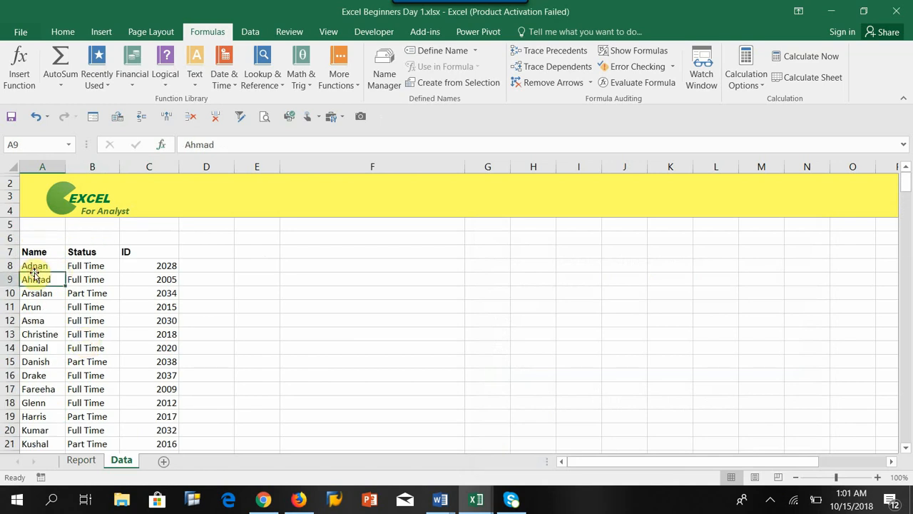
Insert a blank column before the Name column on the Data sheet.
{"action": "left_click", "coordinate": [45, 167]}
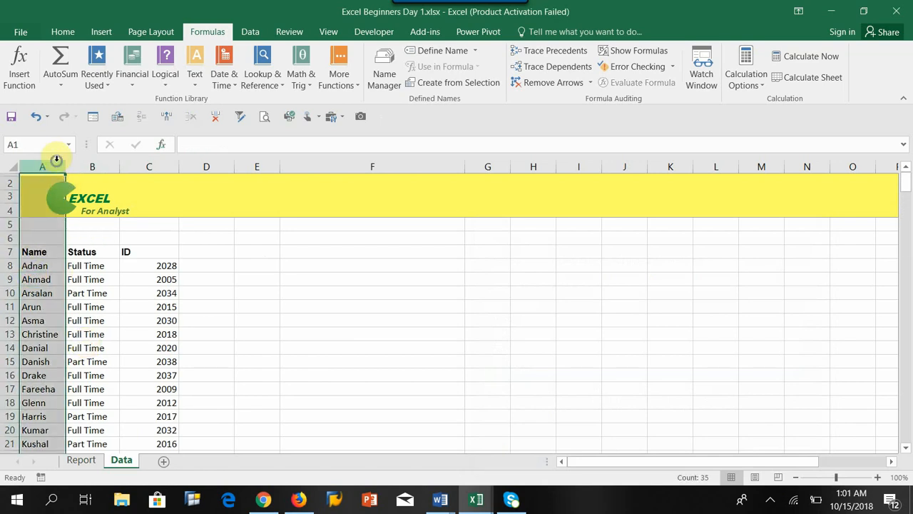
{"action": "right_click", "coordinate": [58, 163]}
{"action": "left_click", "coordinate": [94, 260]}
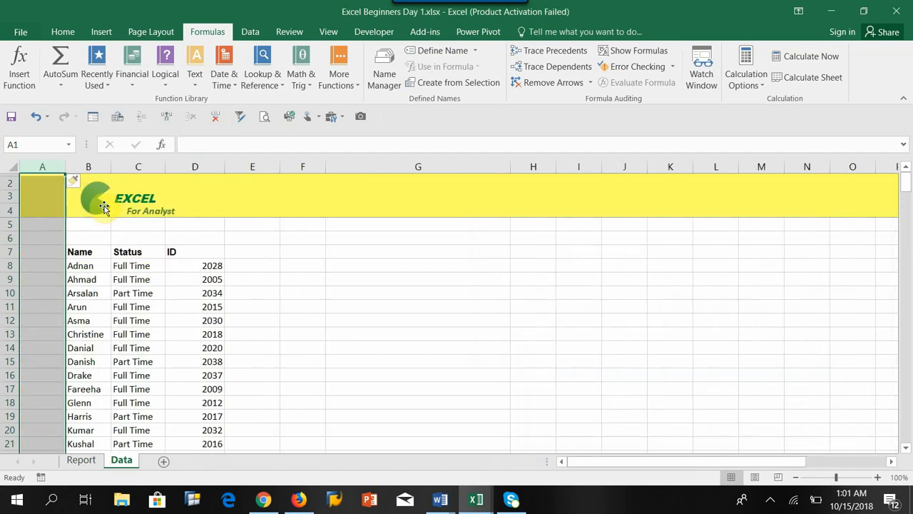
Move the Status column from column C into the blank column A of the Data sheet.
{"action": "left_click", "coordinate": [132, 165]}
{"action": "right_click", "coordinate": [151, 166]}
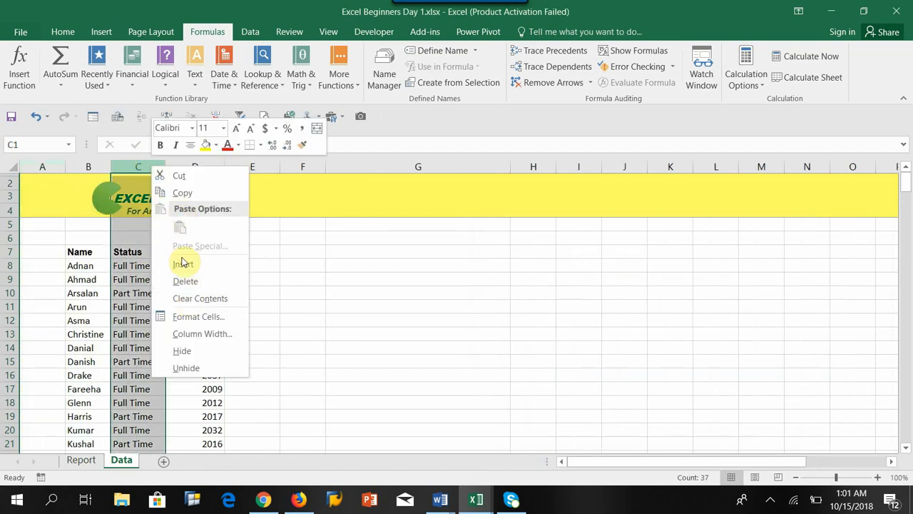
{"action": "left_click", "coordinate": [182, 177]}
{"action": "left_click", "coordinate": [43, 167]}
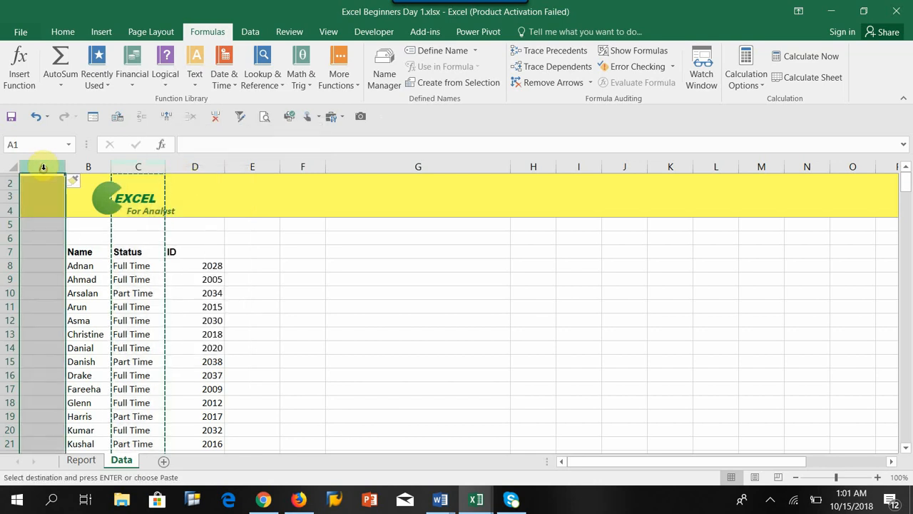
{"action": "right_click", "coordinate": [43, 166]}
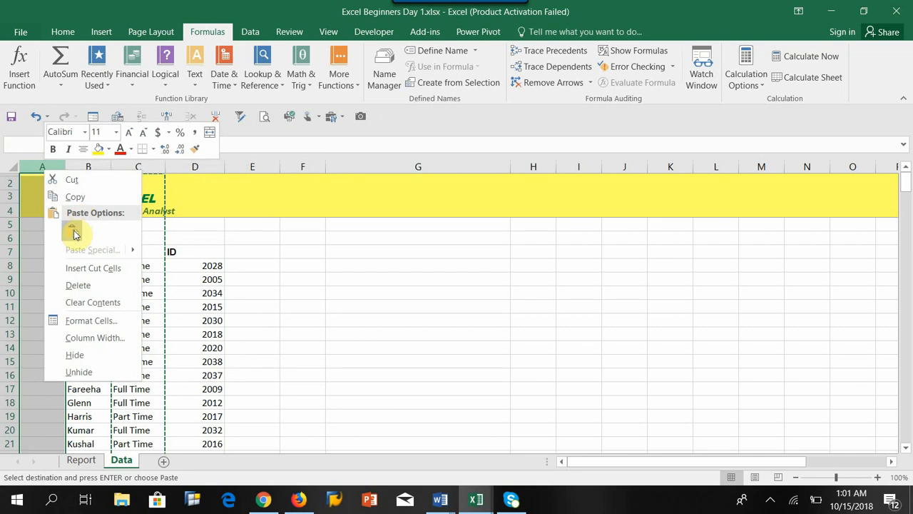
{"action": "left_click", "coordinate": [72, 230]}
Delete the emptied column C between Name and ID on the Data sheet.
{"action": "left_click", "coordinate": [139, 254]}
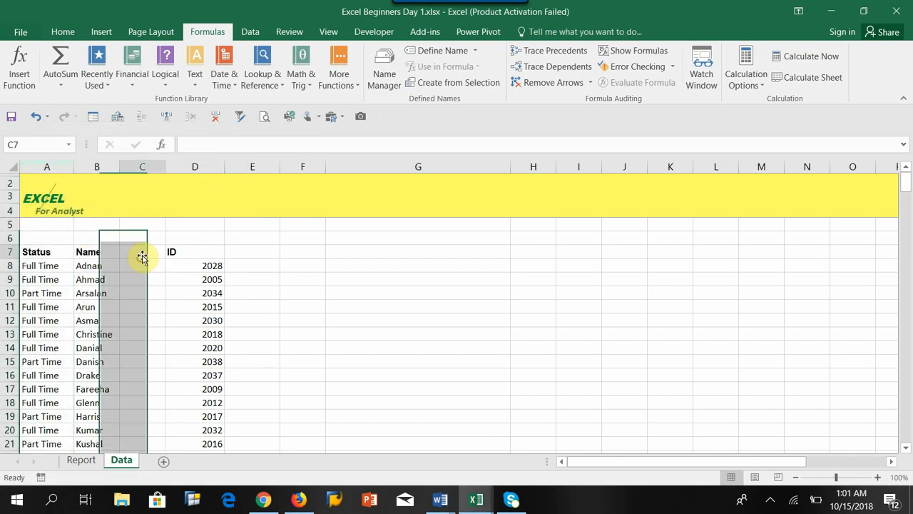
{"action": "left_click", "coordinate": [149, 167]}
{"action": "right_click", "coordinate": [153, 169]}
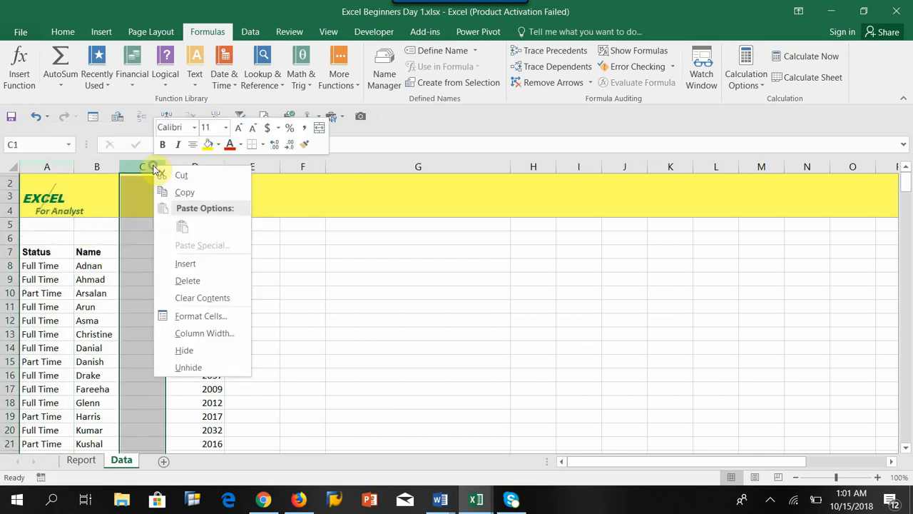
{"action": "left_click", "coordinate": [182, 279]}
{"action": "left_click", "coordinate": [206, 293]}
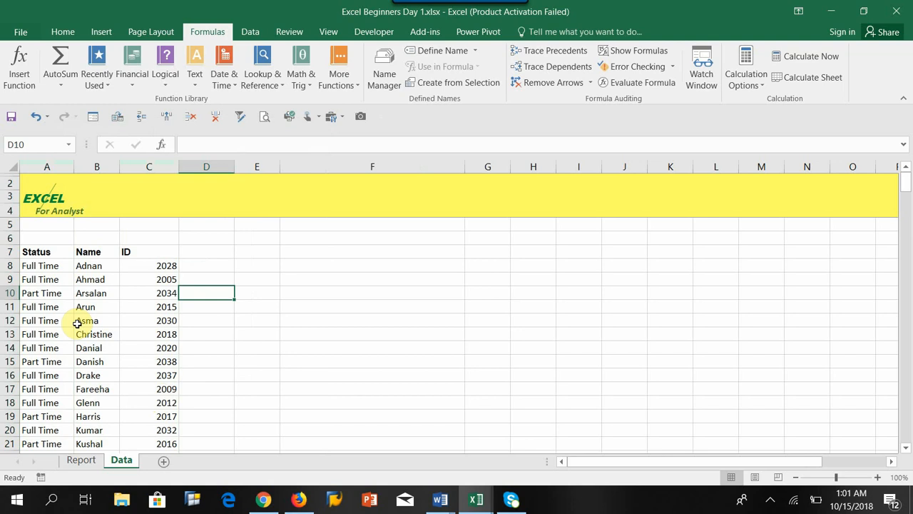
Compare the Name and Status cells in row 8 of the Data sheet with the Employee and Status cells in row 8 of the Report sheet.
{"action": "left_click", "coordinate": [83, 267]}
{"action": "key", "text": "Left"}
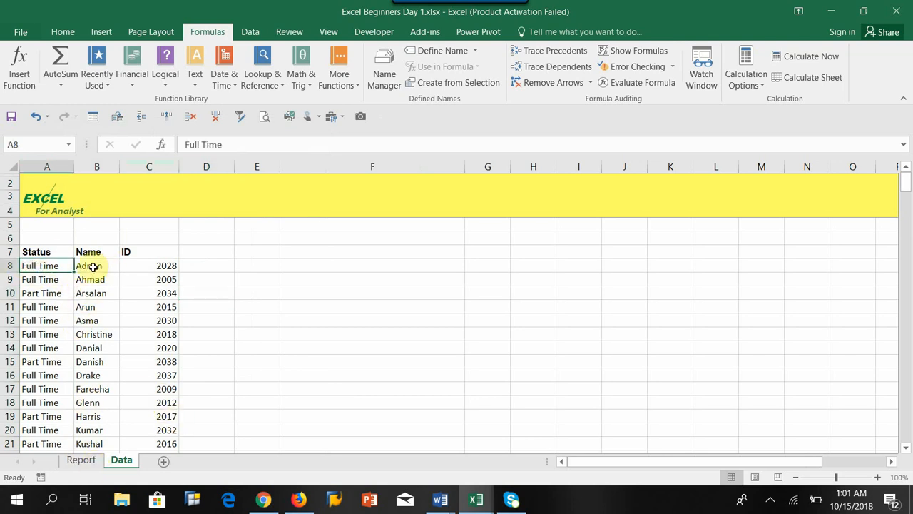
{"action": "left_click", "coordinate": [82, 460]}
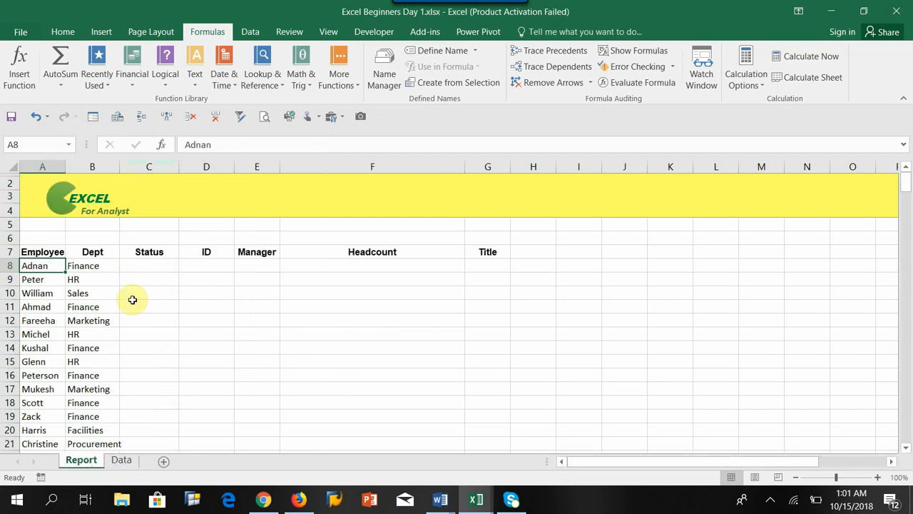
{"action": "left_click", "coordinate": [144, 264]}
{"action": "left_click", "coordinate": [34, 264]}
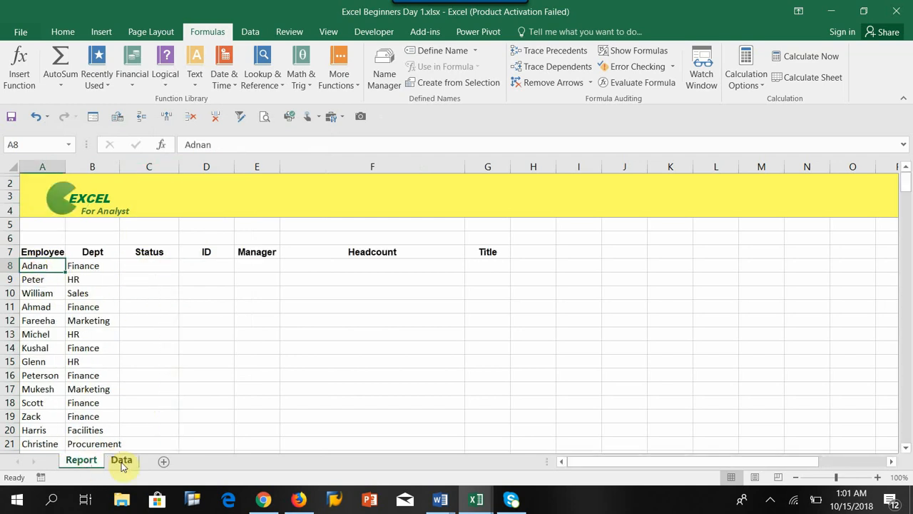
Examine the order of the Status and Name columns in the Data sheet's table against the Report sheet's lookup name.
{"action": "left_click", "coordinate": [121, 460]}
{"action": "left_click_drag", "start_coordinate": [35, 253], "coordinate": [142, 402]}
{"action": "left_click", "coordinate": [90, 253]}
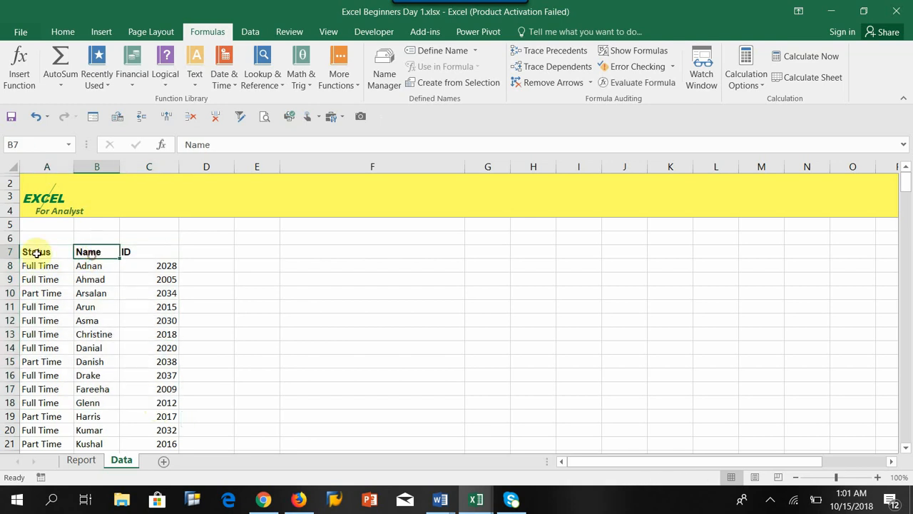
{"action": "left_click", "coordinate": [37, 254]}
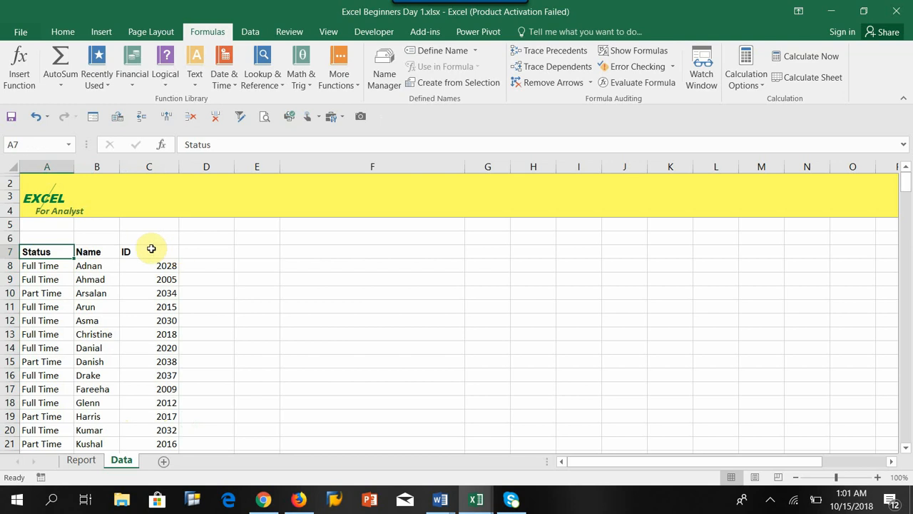
{"action": "left_click", "coordinate": [89, 254]}
{"action": "left_click_drag", "start_coordinate": [89, 254], "coordinate": [94, 404]}
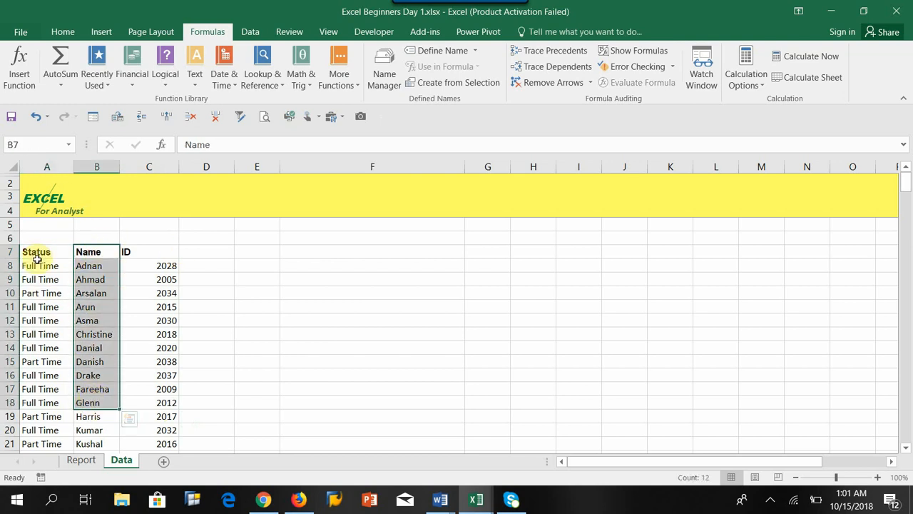
{"action": "left_click_drag", "start_coordinate": [36, 252], "coordinate": [37, 335]}
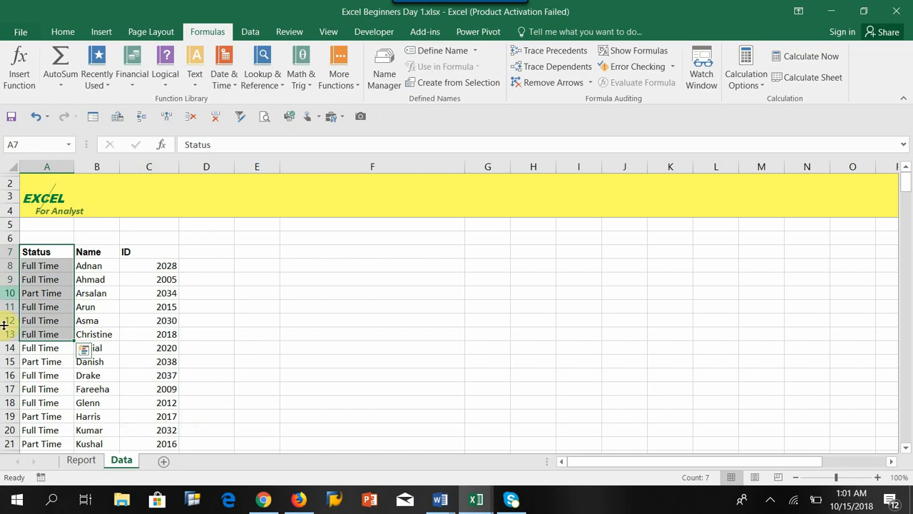
{"action": "left_click_drag", "start_coordinate": [95, 254], "coordinate": [90, 309]}
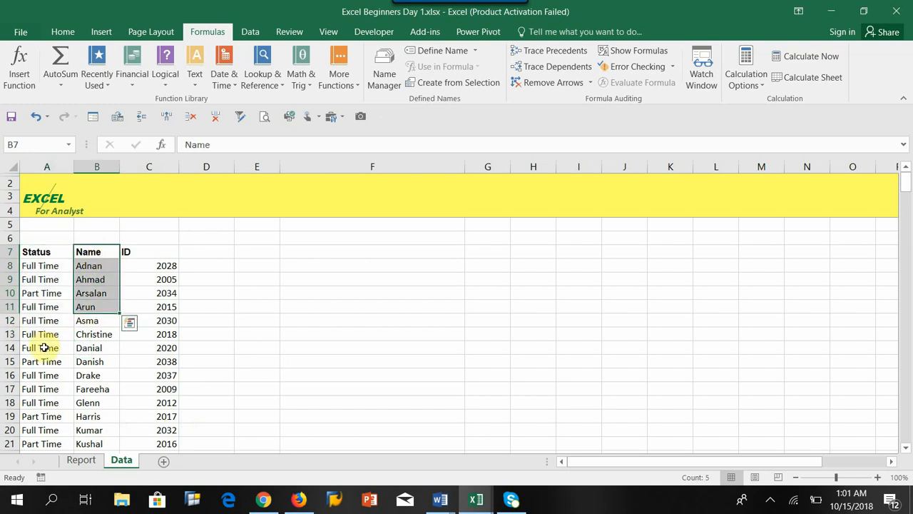
{"action": "left_click", "coordinate": [83, 461]}
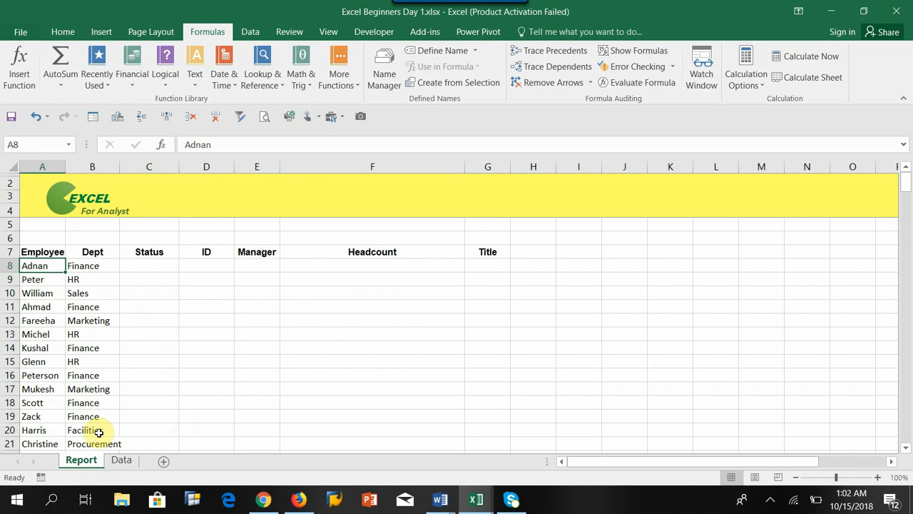
{"action": "left_click", "coordinate": [121, 459]}
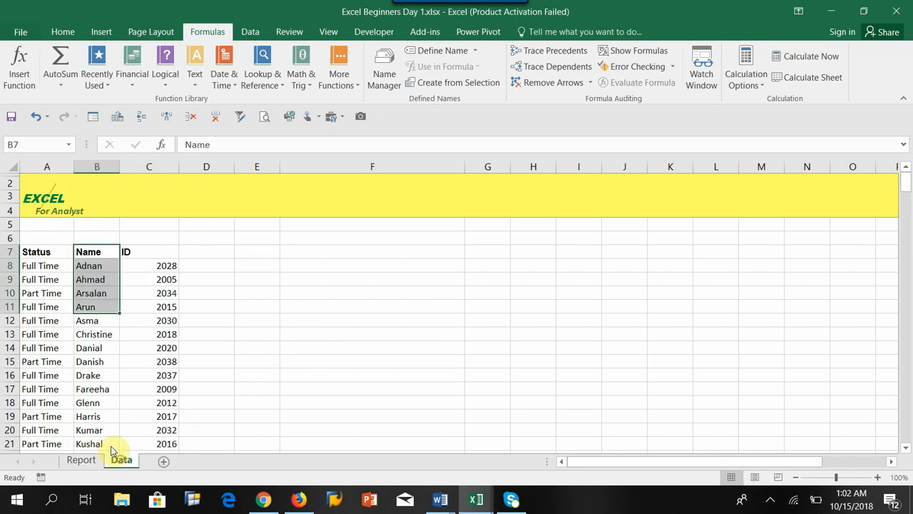
{"action": "left_click", "coordinate": [52, 166]}
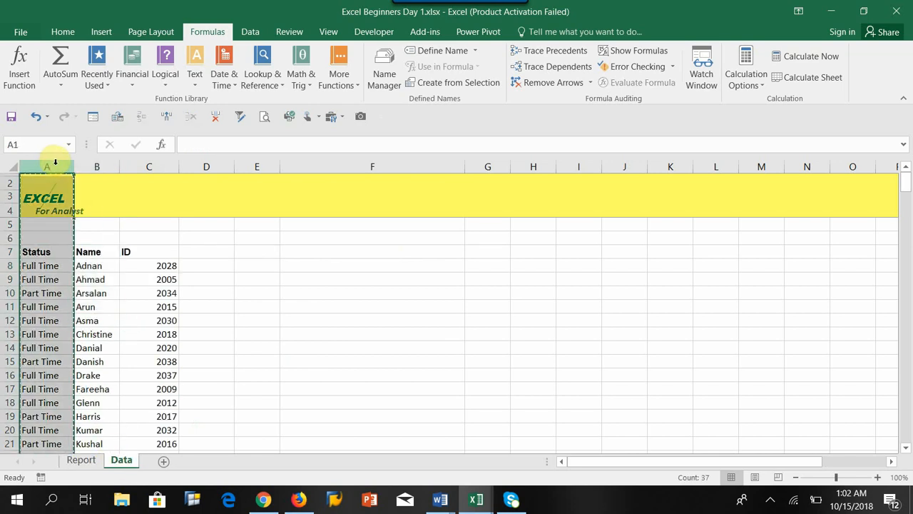
{"action": "key", "text": "ctrl+c"}
{"action": "key", "text": "Escape"}
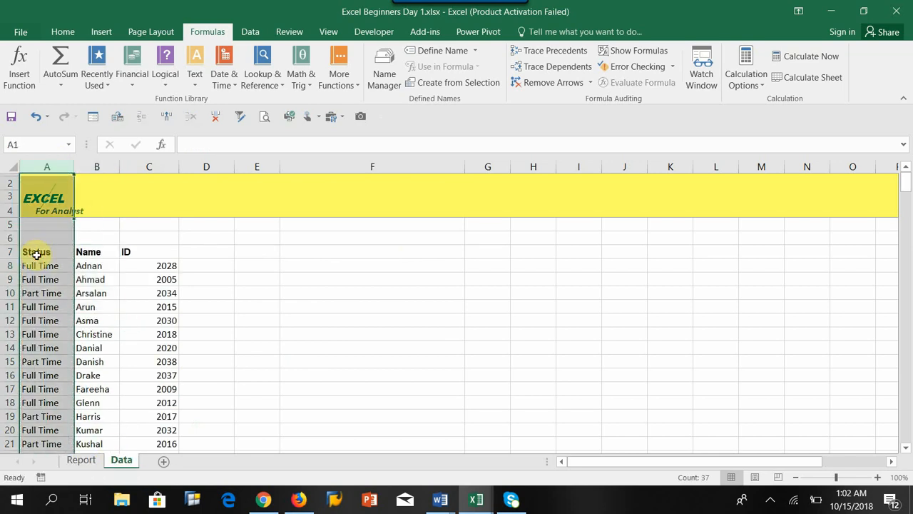
Move the Status list with its header from column A to column D, beside ID, on the Data sheet.
{"action": "left_click", "coordinate": [36, 253]}
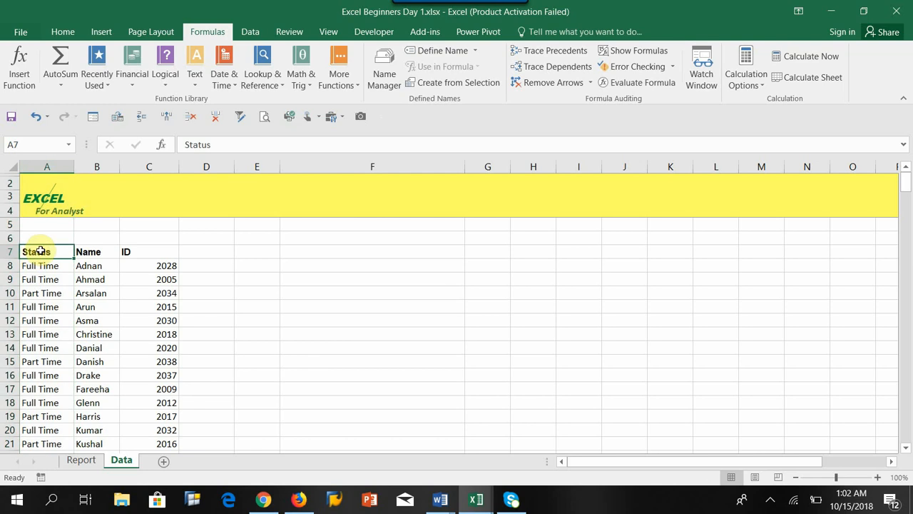
{"action": "key", "text": "ctrl+shift+Down"}
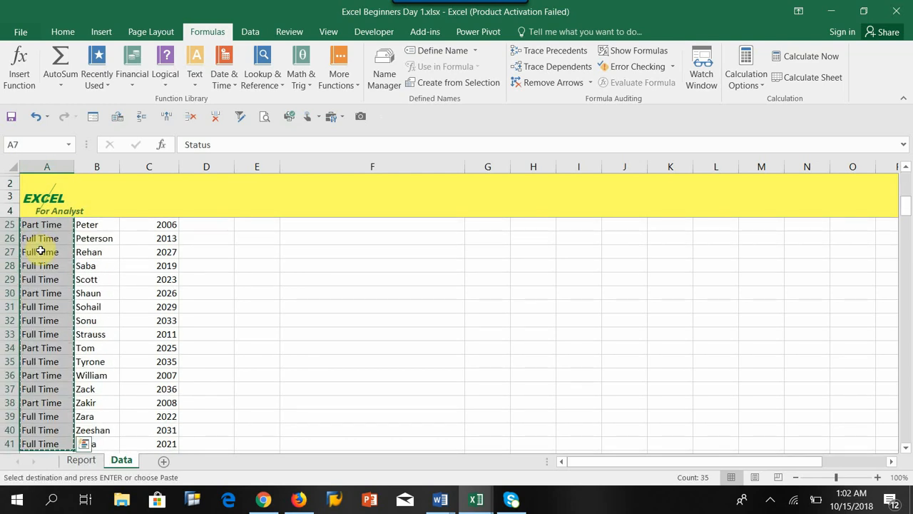
{"action": "scroll", "coordinate": [183, 237], "scroll_direction": "up", "scroll_amount": 3}
{"action": "scroll", "coordinate": [182, 238], "scroll_direction": "up", "scroll_amount": 3}
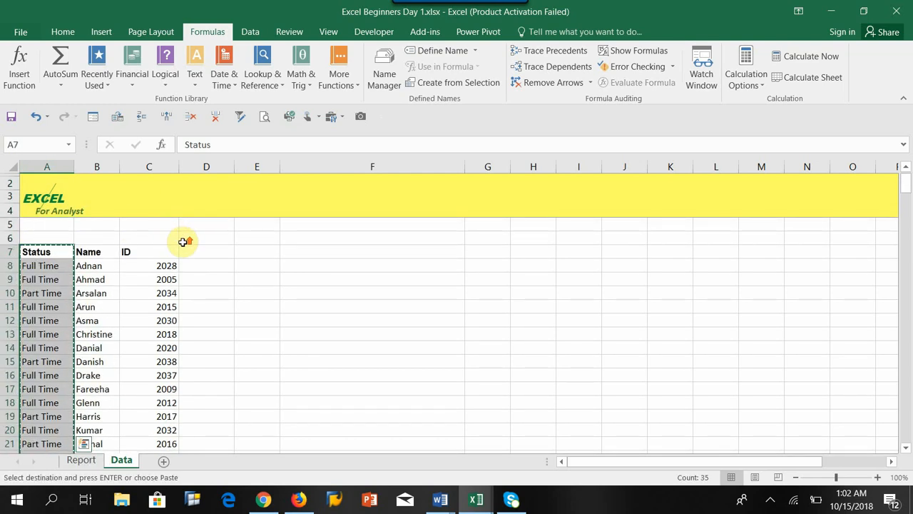
{"action": "left_click", "coordinate": [205, 254]}
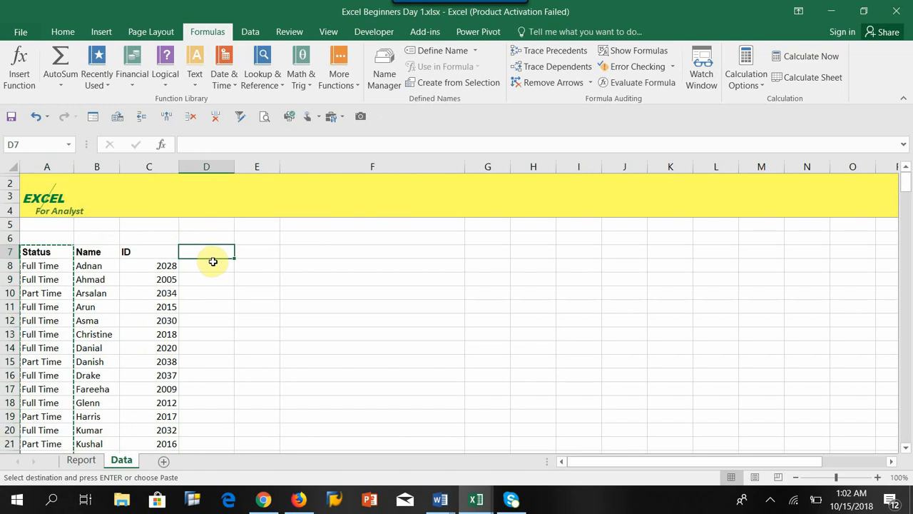
{"action": "key", "text": "ctrl+v"}
{"action": "left_click", "coordinate": [265, 297]}
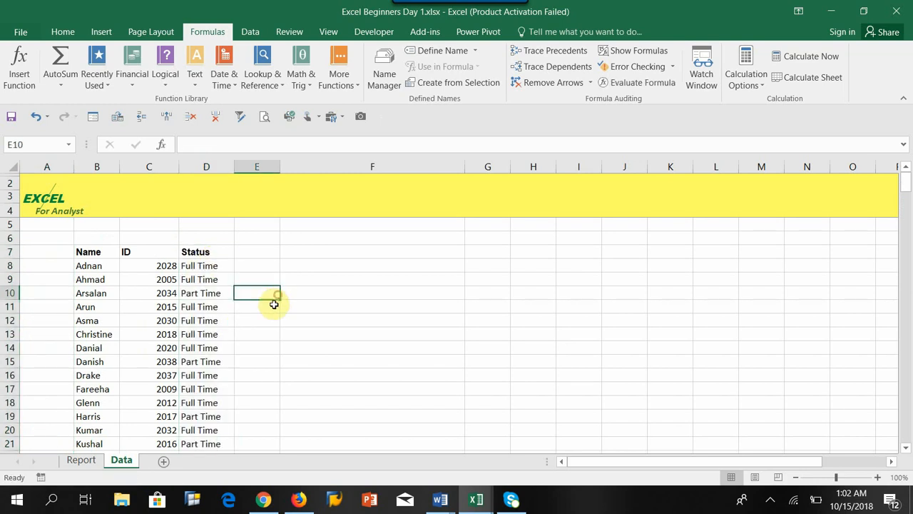
{"action": "left_click", "coordinate": [89, 271]}
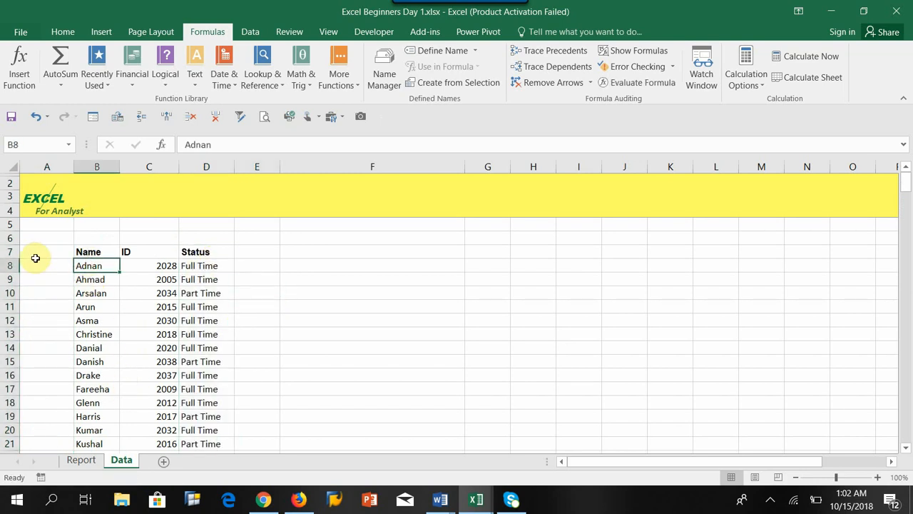
{"action": "left_click_drag", "start_coordinate": [33, 254], "coordinate": [207, 249]}
{"action": "left_click_drag", "start_coordinate": [92, 253], "coordinate": [205, 455]}
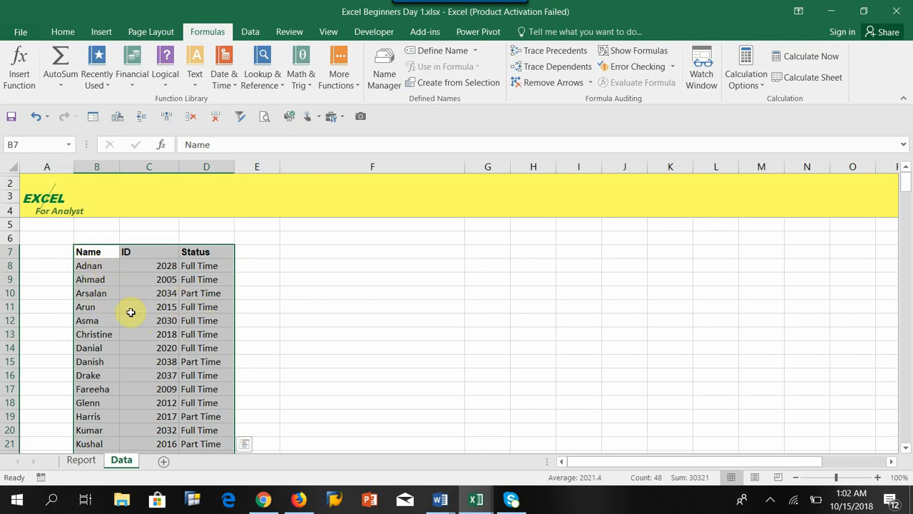
Undo the column rearrangements on the Data sheet back to the Name, Status, ID order.
{"action": "left_click", "coordinate": [36, 118]}
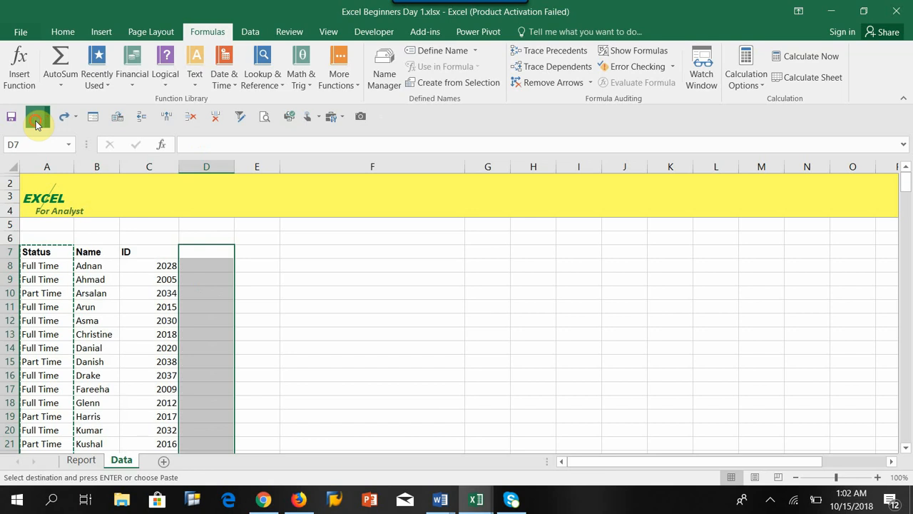
{"action": "left_click", "coordinate": [36, 118]}
{"action": "left_click", "coordinate": [37, 124]}
{"action": "left_click", "coordinate": [37, 125]}
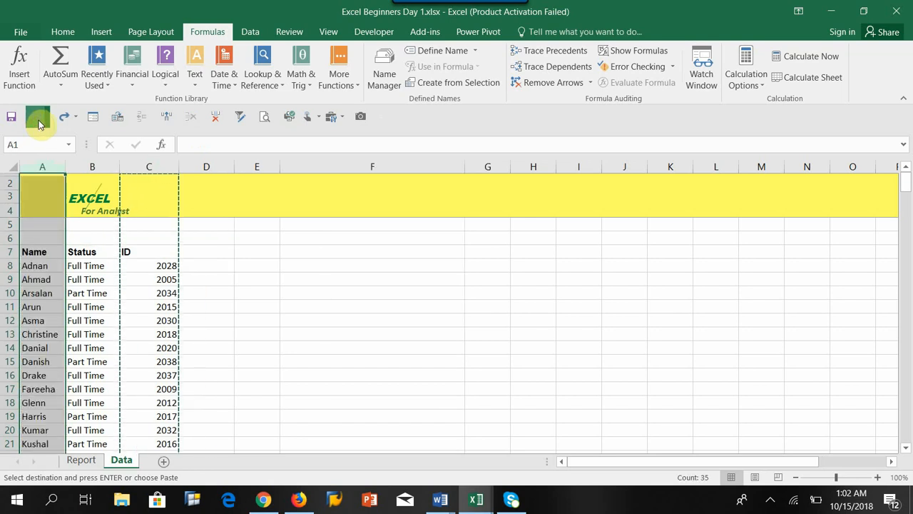
{"action": "left_click", "coordinate": [149, 334]}
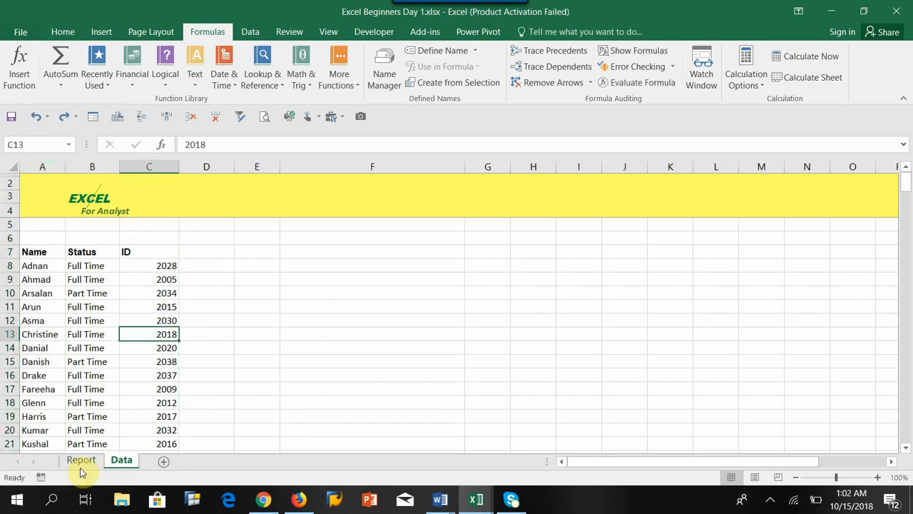
Look up VLOOKUP in the Lookup & Reference functions for Report cell C8 and read its description without inserting it.
{"action": "left_click", "coordinate": [80, 461]}
{"action": "left_click", "coordinate": [143, 265]}
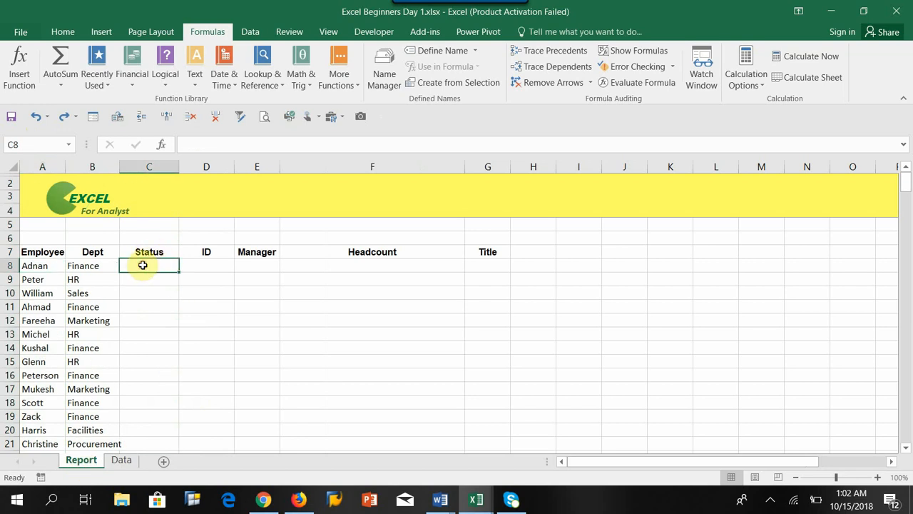
{"action": "left_click", "coordinate": [162, 151]}
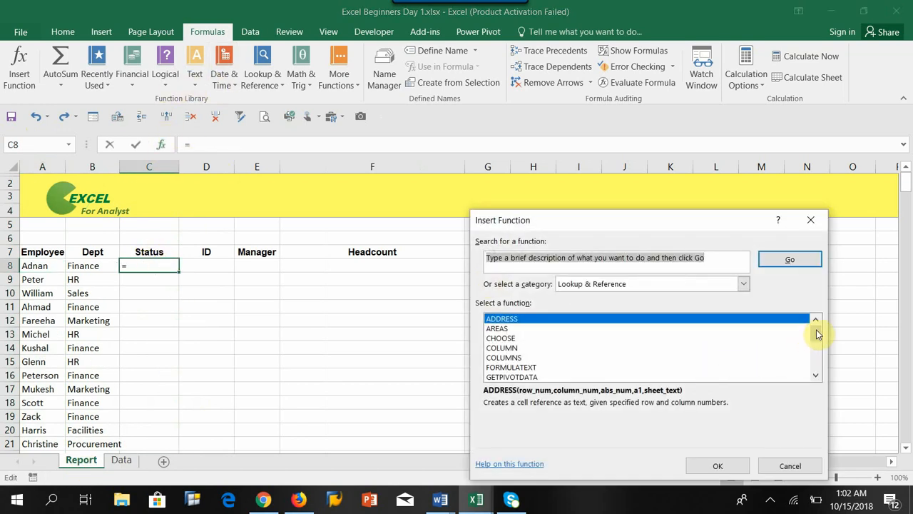
{"action": "left_click_drag", "start_coordinate": [818, 334], "coordinate": [819, 365]}
{"action": "left_click", "coordinate": [514, 377]}
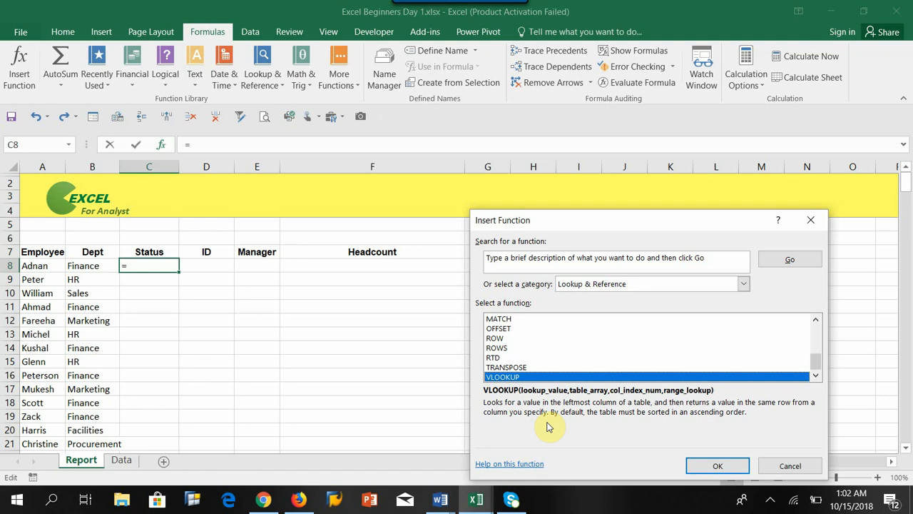
{"action": "left_click", "coordinate": [788, 465]}
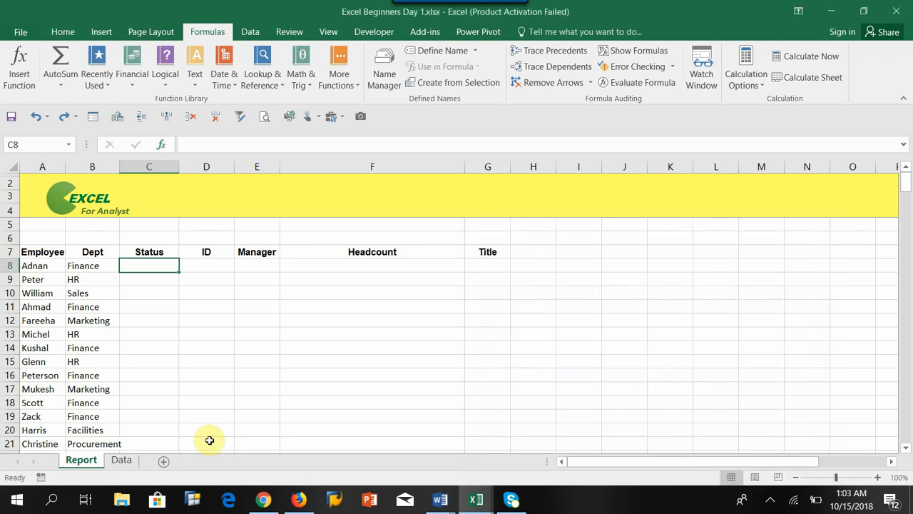
Compare the first employee name on the Report sheet with the order of the Name, Status and ID columns on the Data sheet.
{"action": "left_click", "coordinate": [33, 265]}
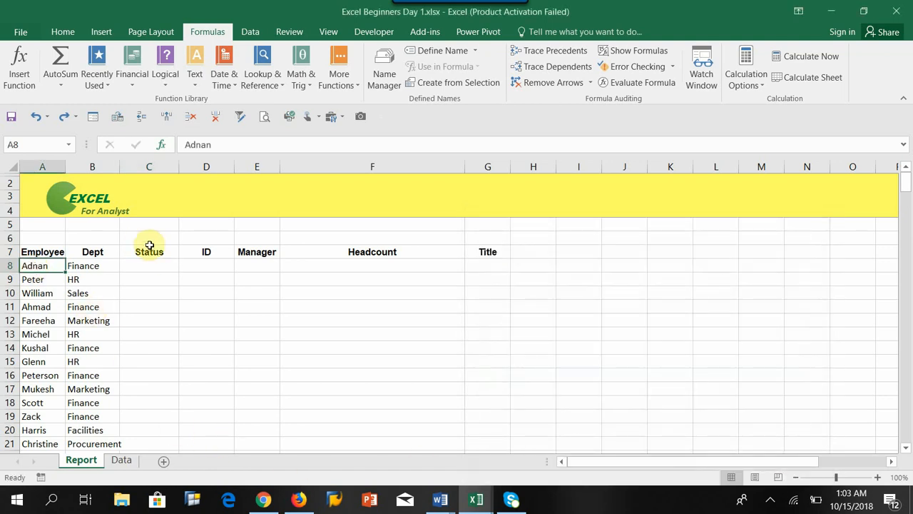
{"action": "left_click", "coordinate": [122, 459]}
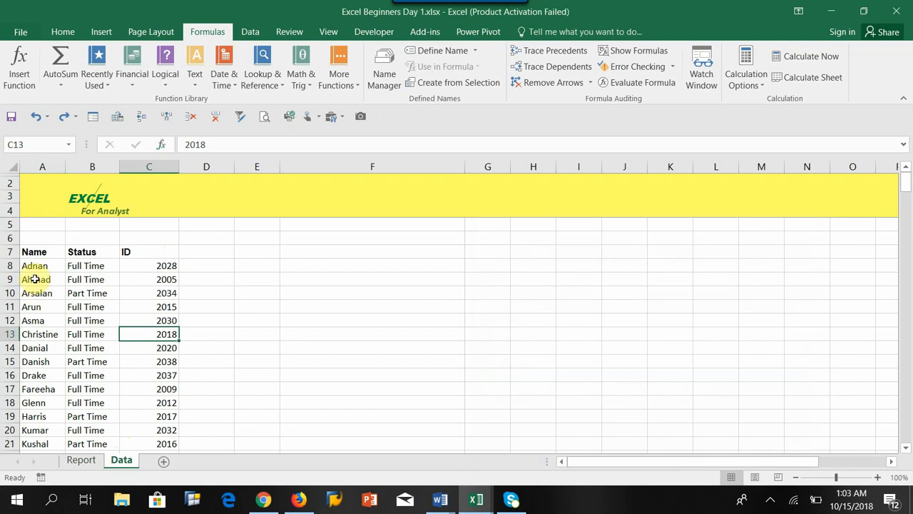
{"action": "left_click_drag", "start_coordinate": [32, 254], "coordinate": [31, 390]}
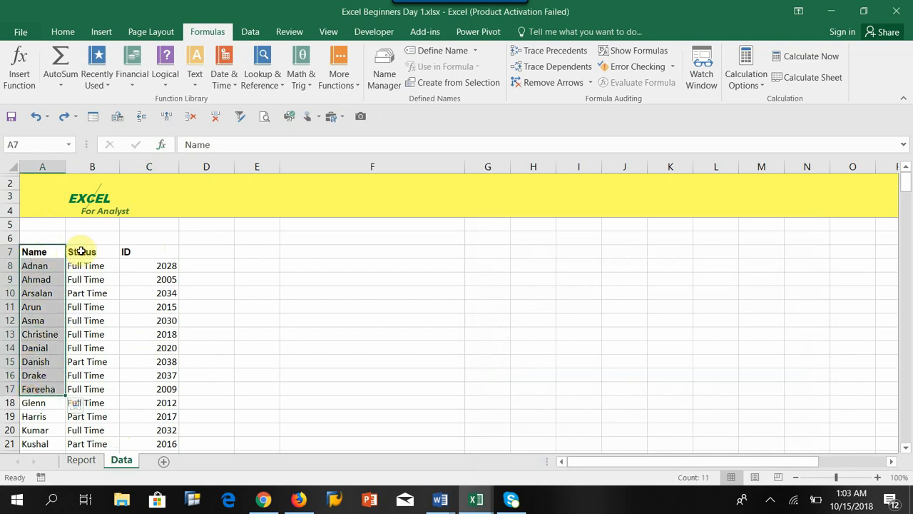
{"action": "left_click_drag", "start_coordinate": [81, 251], "coordinate": [84, 363]}
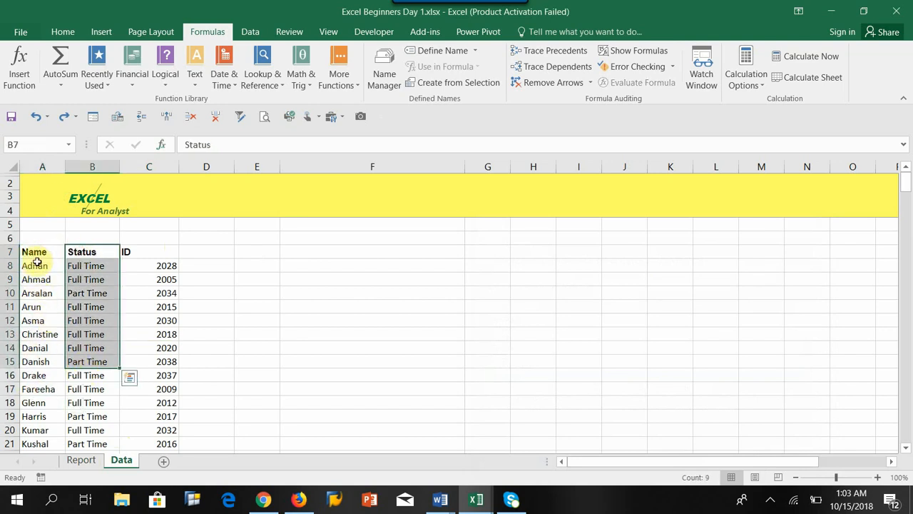
{"action": "left_click_drag", "start_coordinate": [36, 255], "coordinate": [33, 335]}
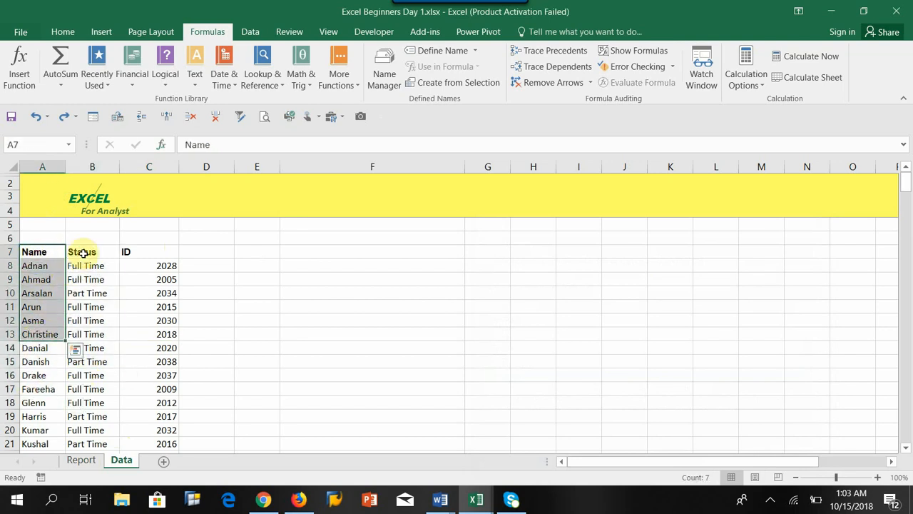
{"action": "left_click_drag", "start_coordinate": [81, 251], "coordinate": [84, 348]}
{"action": "left_click_drag", "start_coordinate": [147, 252], "coordinate": [150, 363]}
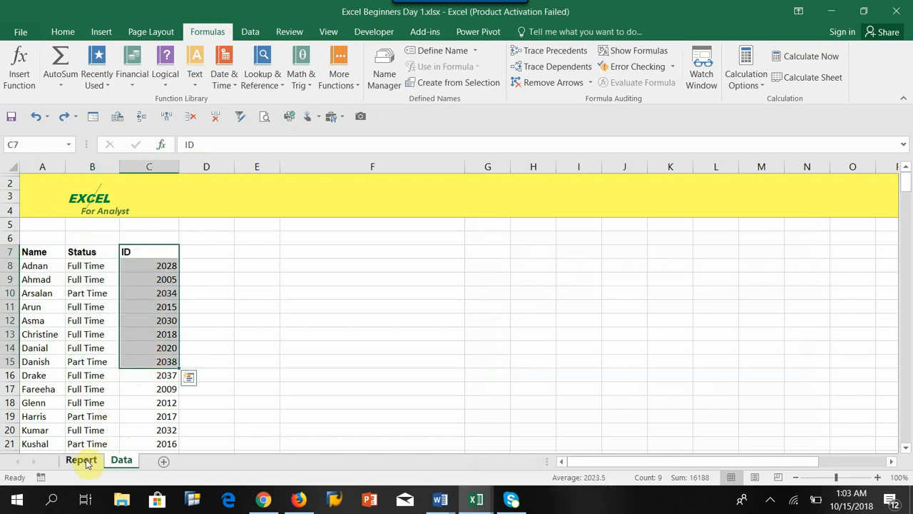
{"action": "left_click_drag", "start_coordinate": [25, 251], "coordinate": [122, 458]}
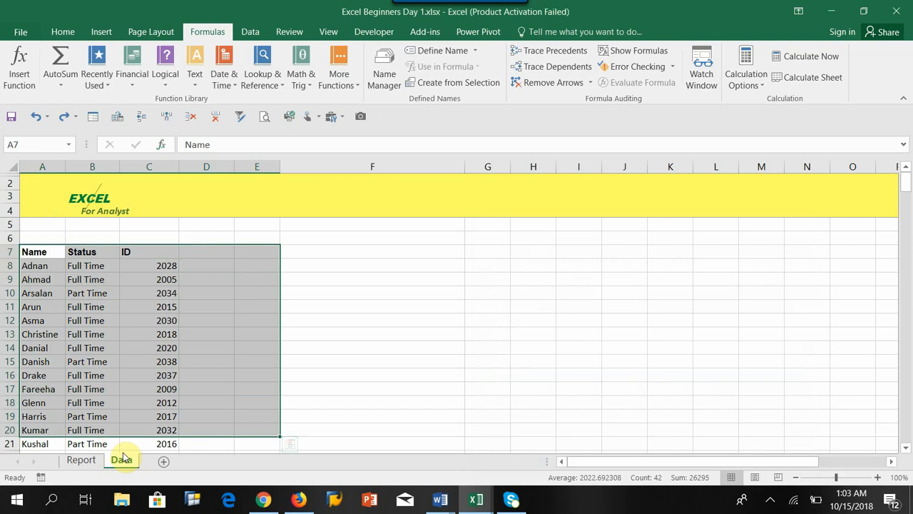
Check the Report sheet's Status cell C8 and lookup name in A8 against the Name-to-ID table and Status cell B8 on the Data sheet.
{"action": "left_click", "coordinate": [81, 461]}
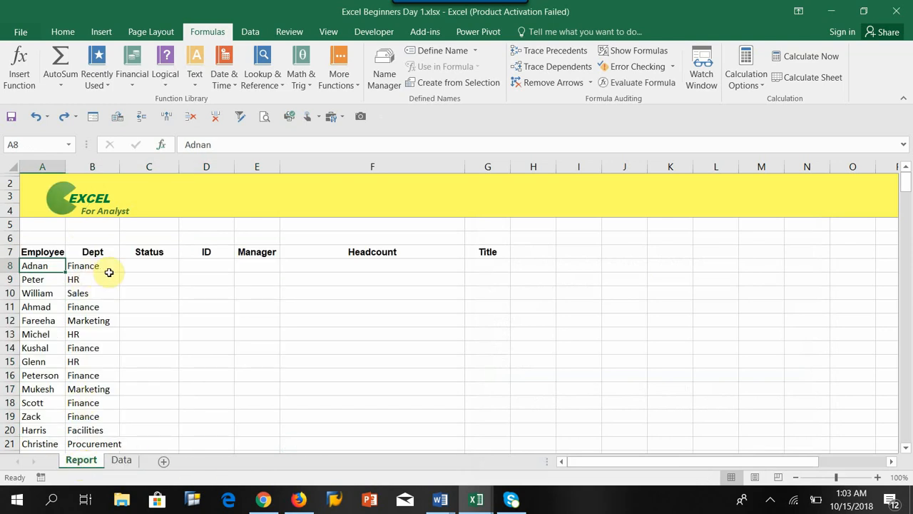
{"action": "left_click", "coordinate": [147, 265]}
{"action": "left_click", "coordinate": [35, 270]}
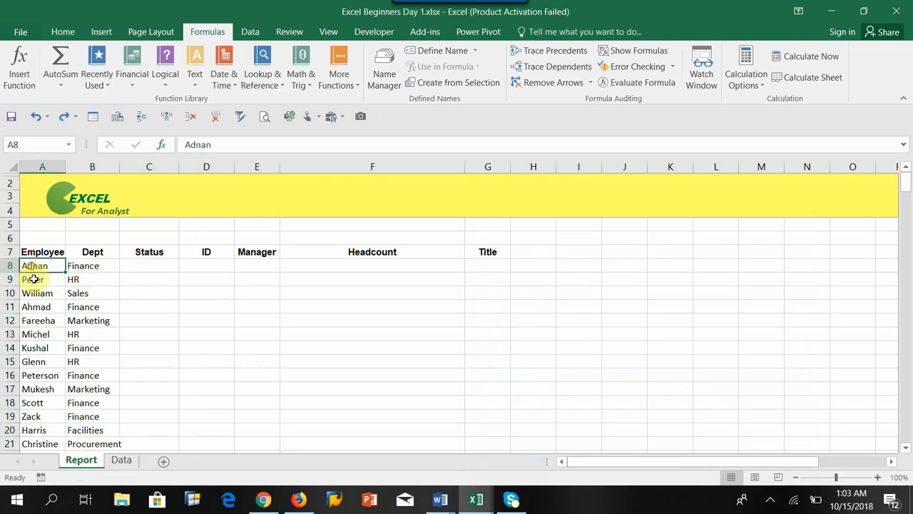
{"action": "left_click", "coordinate": [121, 461]}
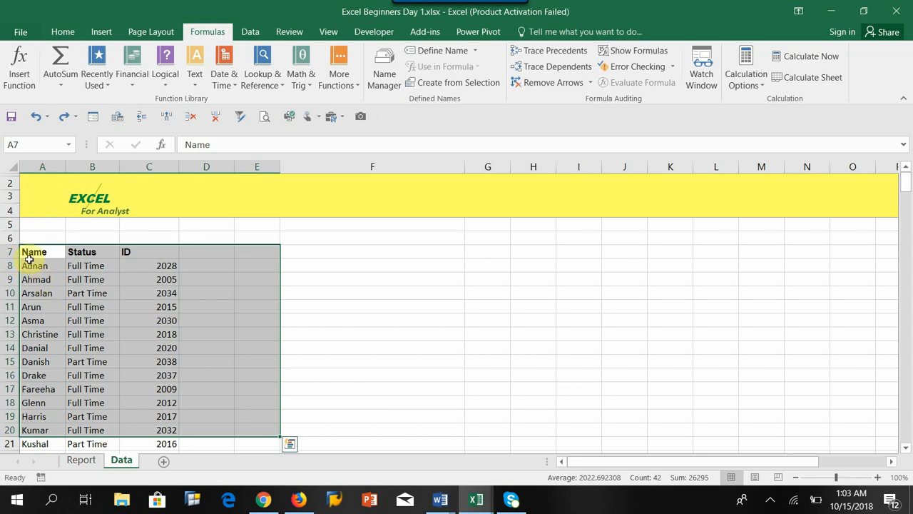
{"action": "left_click_drag", "start_coordinate": [30, 254], "coordinate": [167, 457]}
{"action": "scroll", "coordinate": [40, 259], "scroll_direction": "up", "scroll_amount": 2}
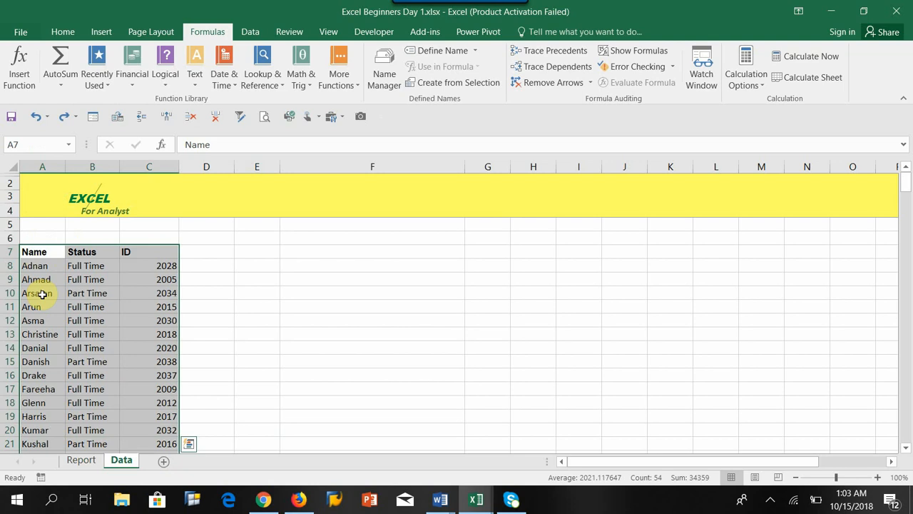
{"action": "left_click", "coordinate": [96, 266]}
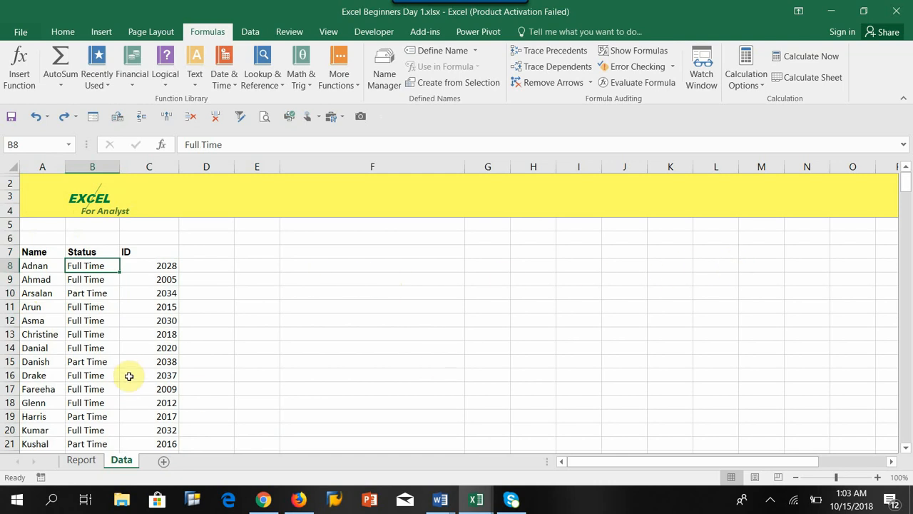
Review VLOOKUP's arguments and leftmost-column requirement for the first Status cell of the Report sheet, without inserting the function.
{"action": "left_click", "coordinate": [81, 461]}
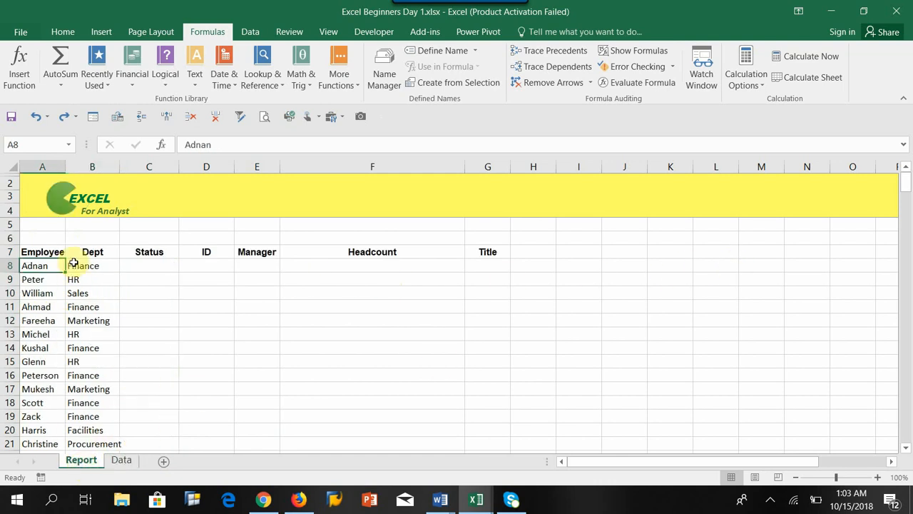
{"action": "left_click", "coordinate": [145, 266]}
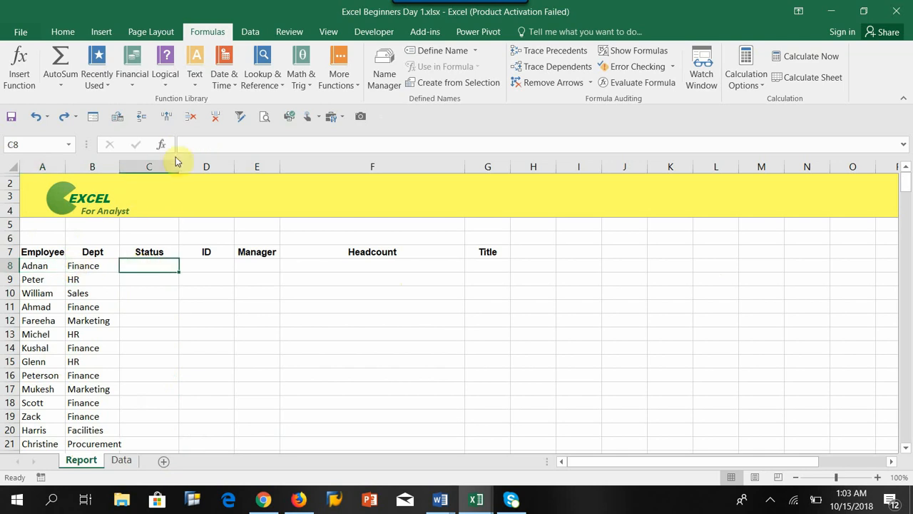
{"action": "left_click", "coordinate": [161, 145]}
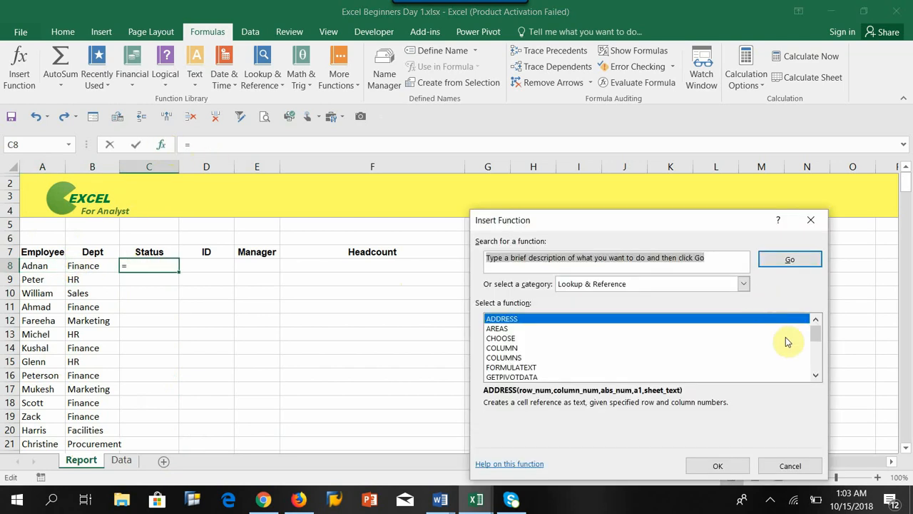
{"action": "left_click_drag", "start_coordinate": [816, 332], "coordinate": [831, 389]}
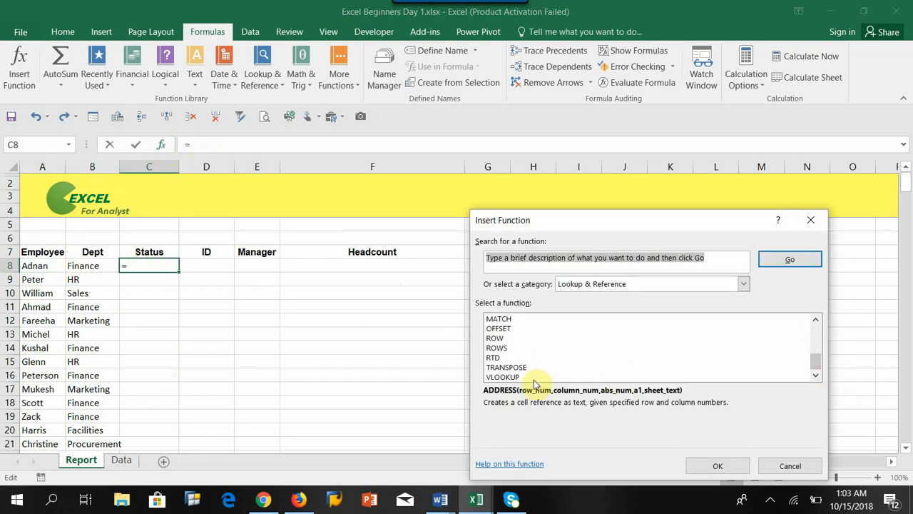
{"action": "left_click", "coordinate": [504, 376]}
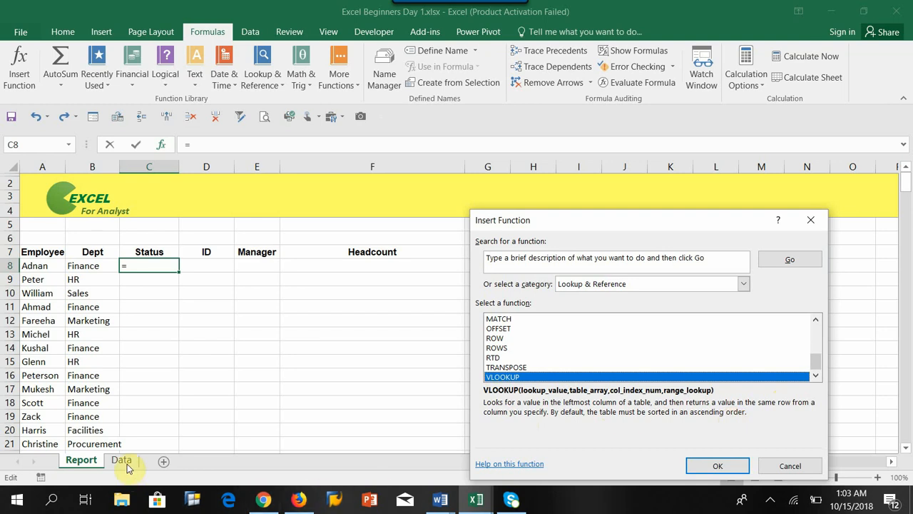
{"action": "left_click", "coordinate": [779, 468]}
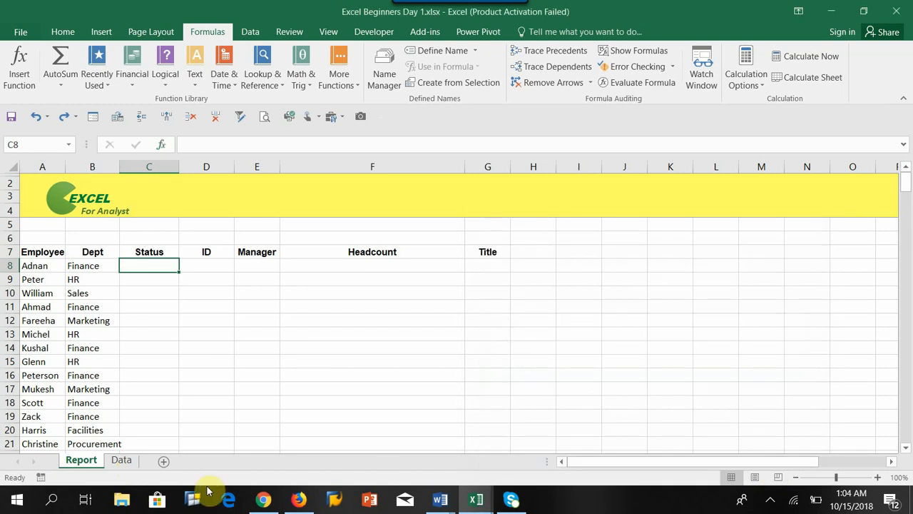
Examine the Name, Status and ID entries from row 8 down on the Data sheet.
{"action": "left_click", "coordinate": [120, 462]}
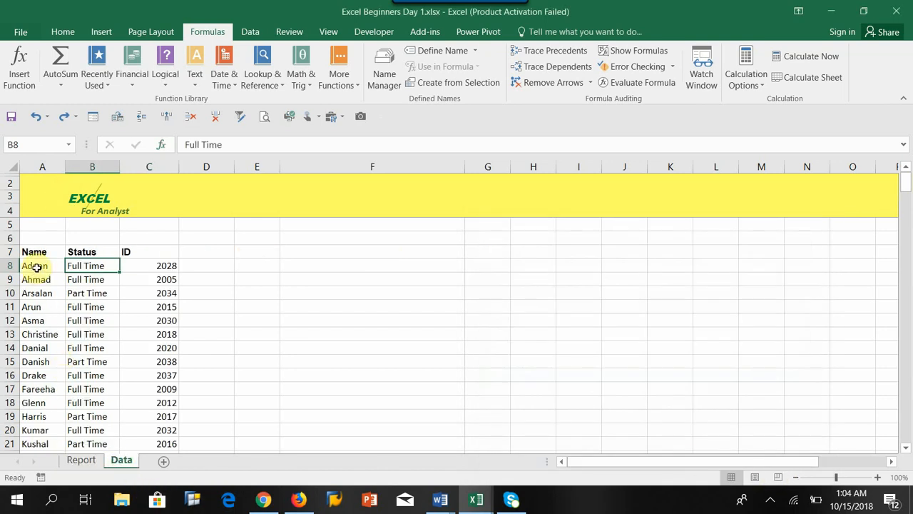
{"action": "left_click_drag", "start_coordinate": [36, 265], "coordinate": [43, 442]}
{"action": "scroll", "coordinate": [67, 406], "scroll_direction": "up", "scroll_amount": 1}
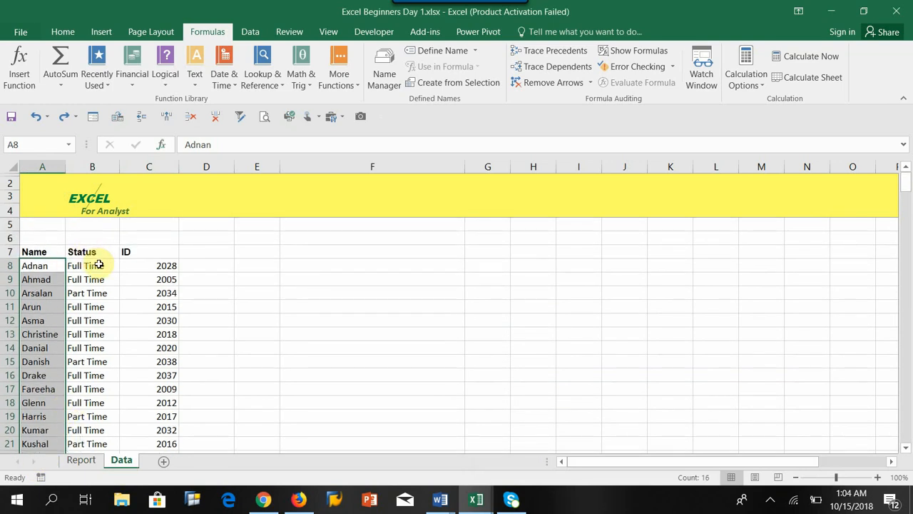
{"action": "left_click_drag", "start_coordinate": [95, 264], "coordinate": [100, 347]}
{"action": "left_click_drag", "start_coordinate": [149, 264], "coordinate": [147, 375]}
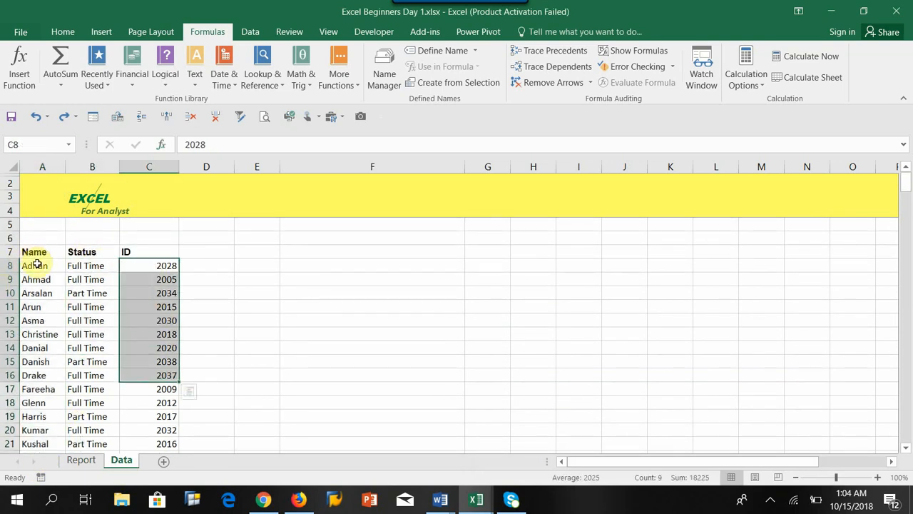
Compare the Name column on the Data sheet with the Employee column on the Report sheet.
{"action": "left_click_drag", "start_coordinate": [37, 264], "coordinate": [52, 337]}
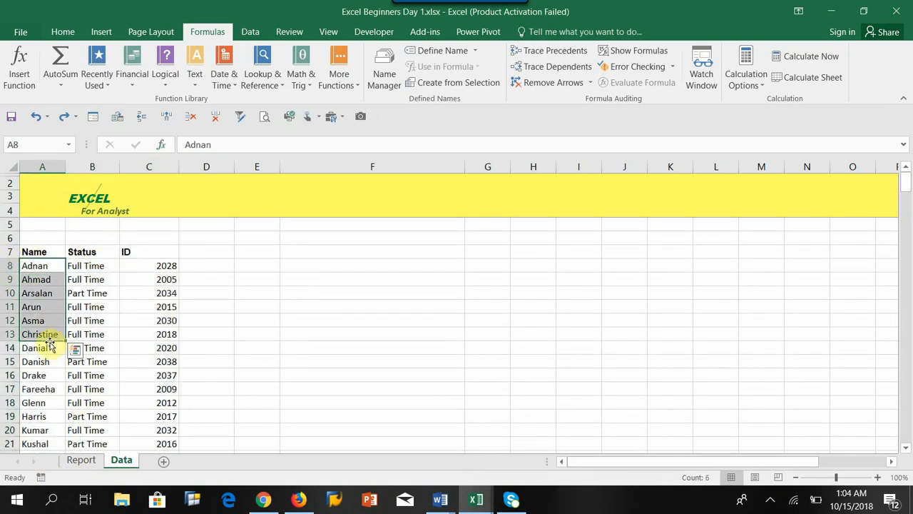
{"action": "left_click", "coordinate": [80, 460]}
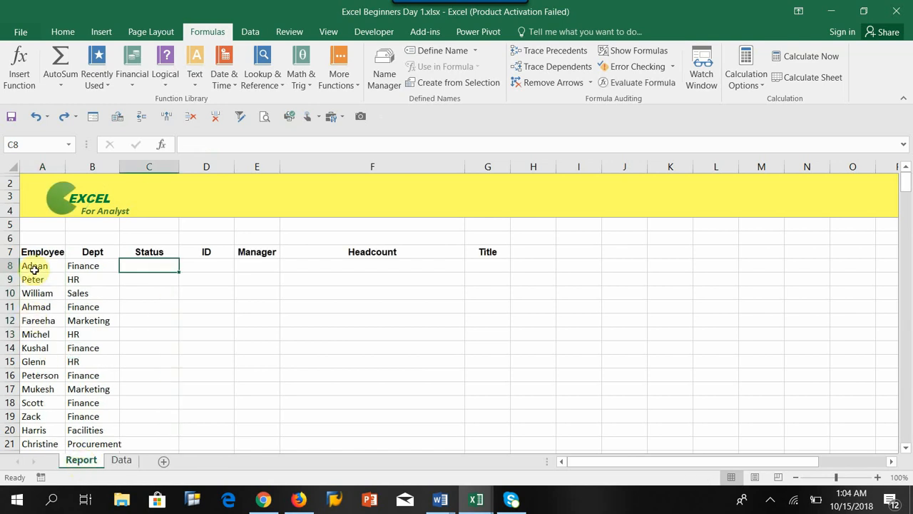
{"action": "left_click", "coordinate": [121, 460]}
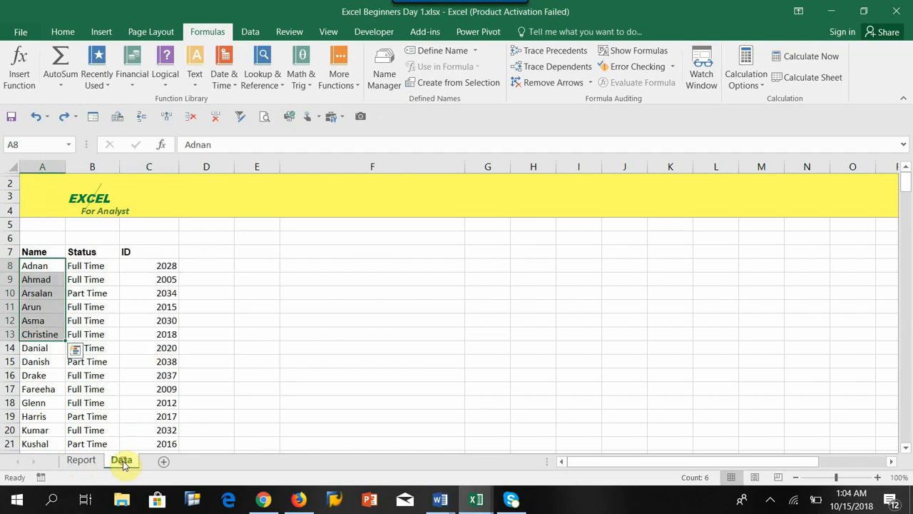
{"action": "left_click", "coordinate": [81, 460]}
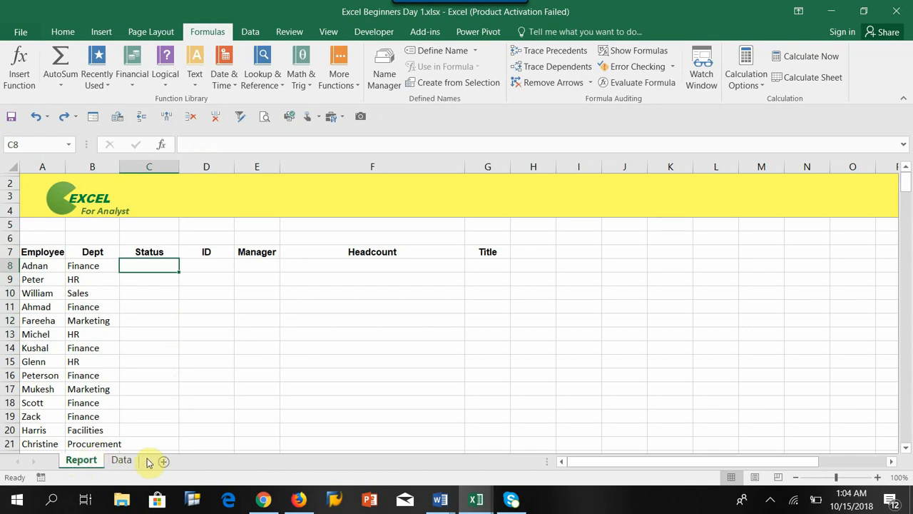
{"action": "left_click", "coordinate": [117, 466]}
{"action": "left_click", "coordinate": [90, 464]}
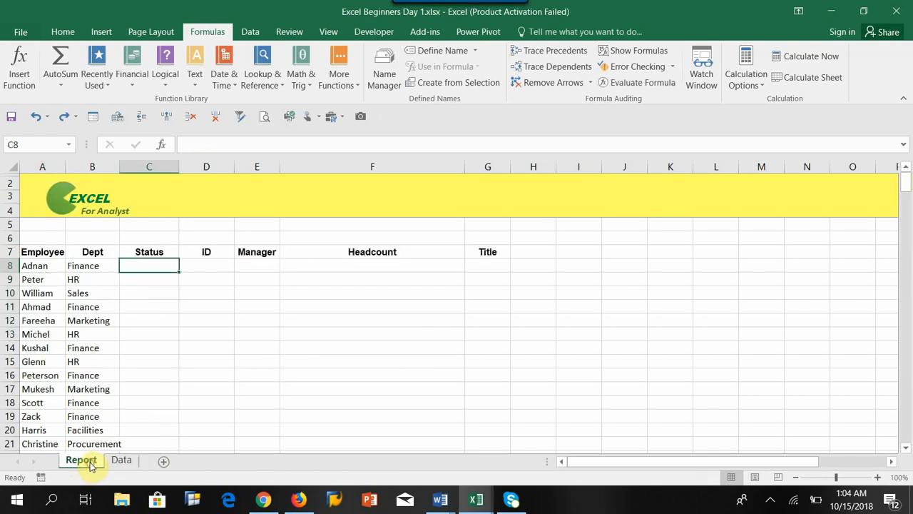
Match the employee name in A8 between the Report and Data sheets, and check Report name A11 against its Status cell C11.
{"action": "left_click", "coordinate": [36, 266]}
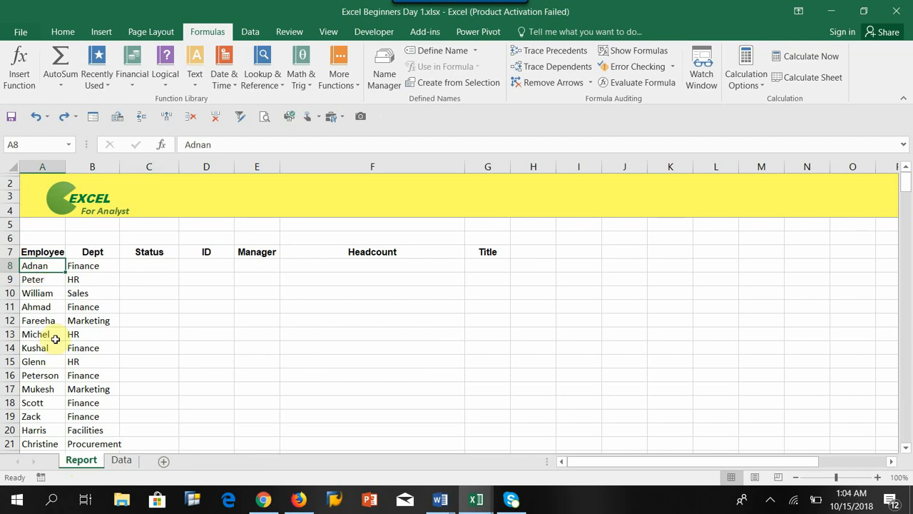
{"action": "left_click", "coordinate": [122, 463]}
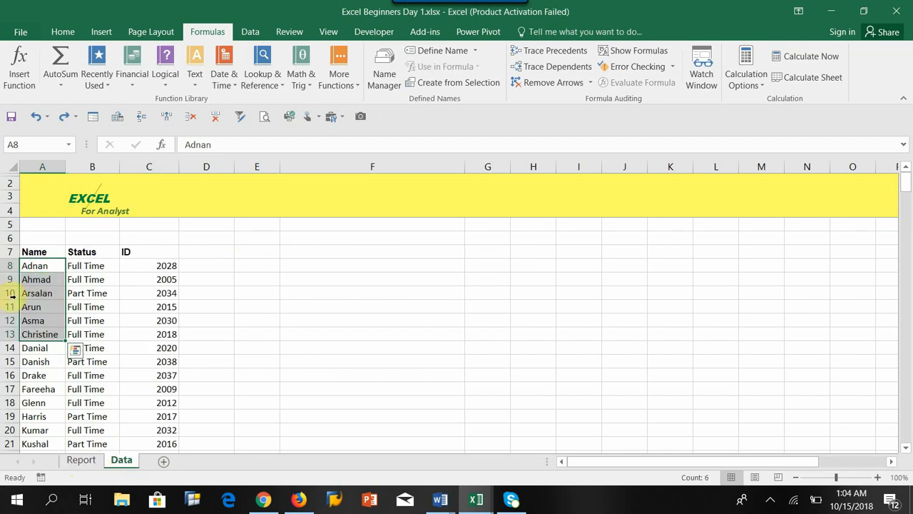
{"action": "left_click", "coordinate": [34, 265]}
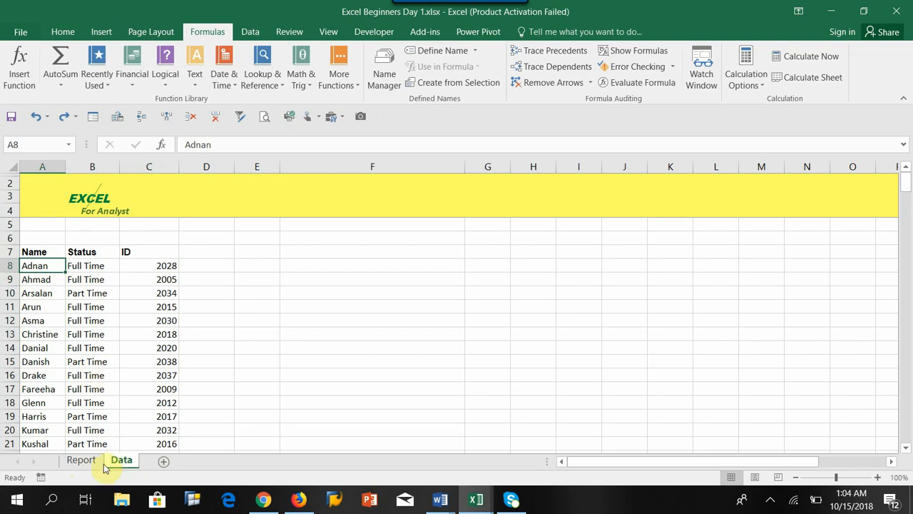
{"action": "left_click", "coordinate": [80, 460]}
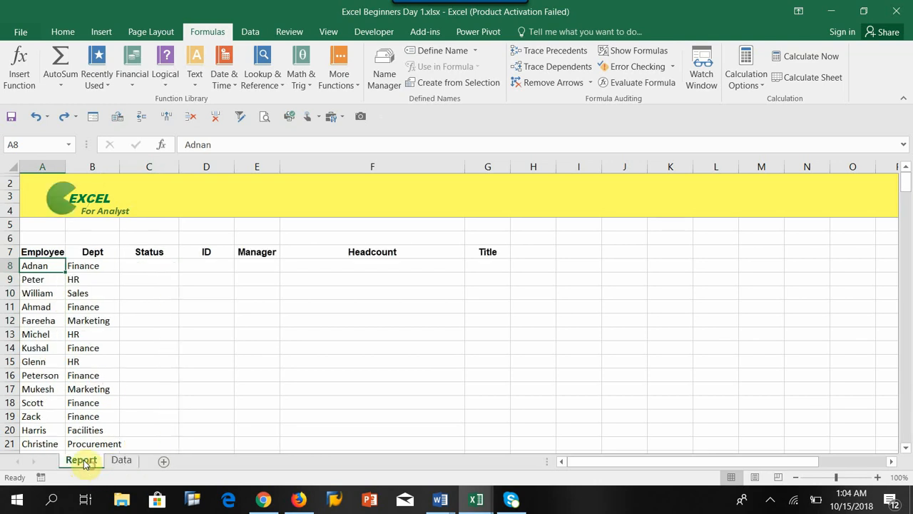
{"action": "left_click", "coordinate": [123, 462]}
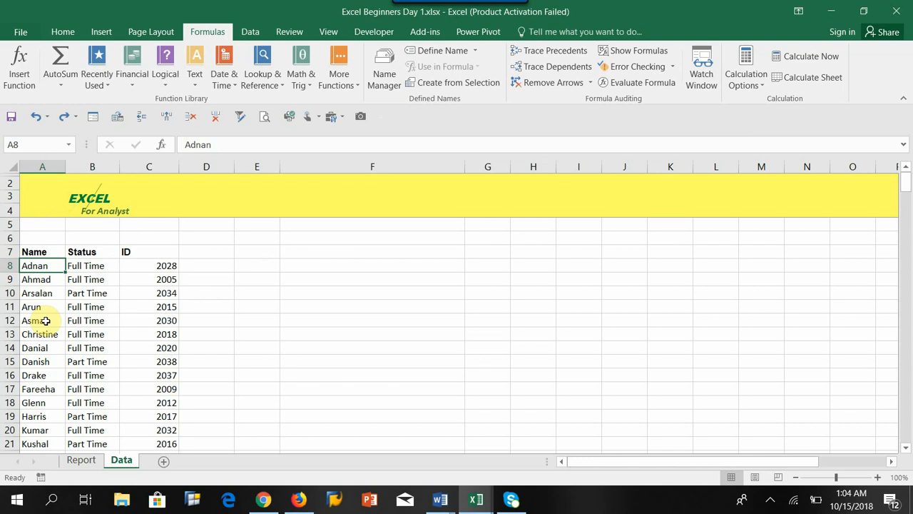
{"action": "left_click", "coordinate": [80, 462]}
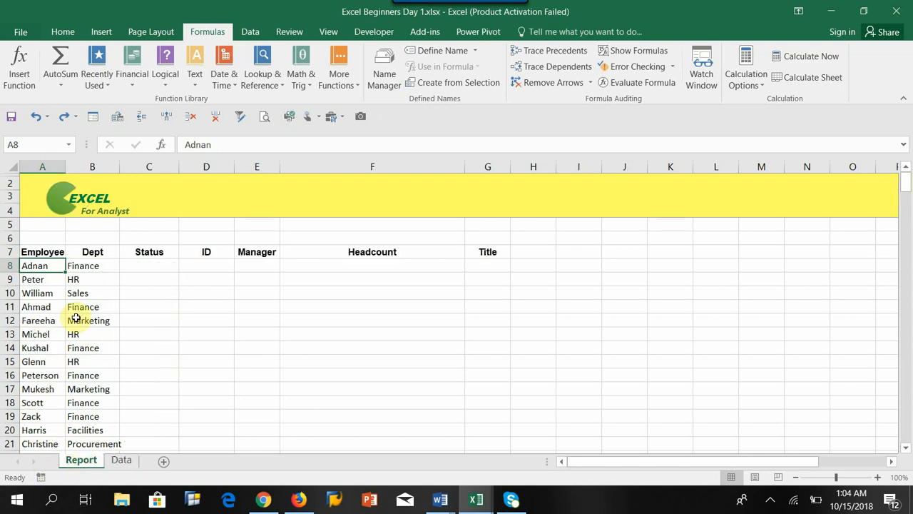
{"action": "left_click", "coordinate": [27, 306]}
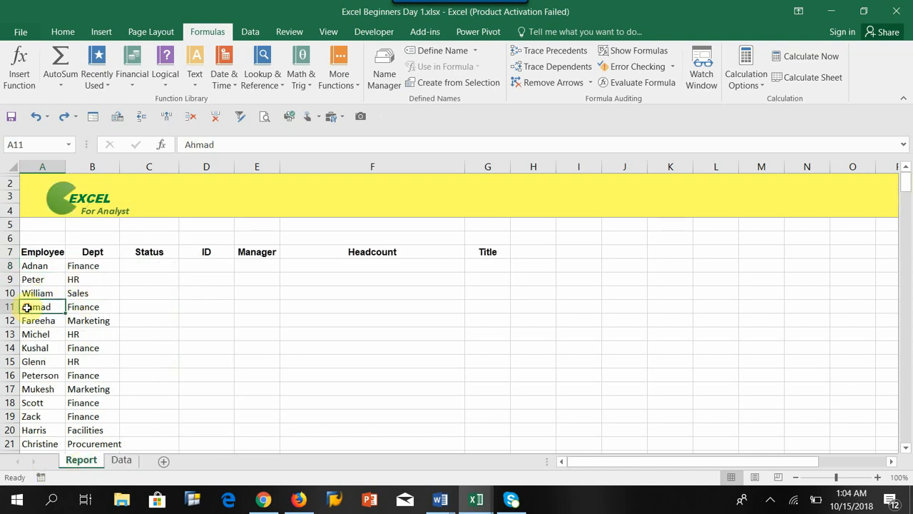
{"action": "left_click", "coordinate": [141, 307]}
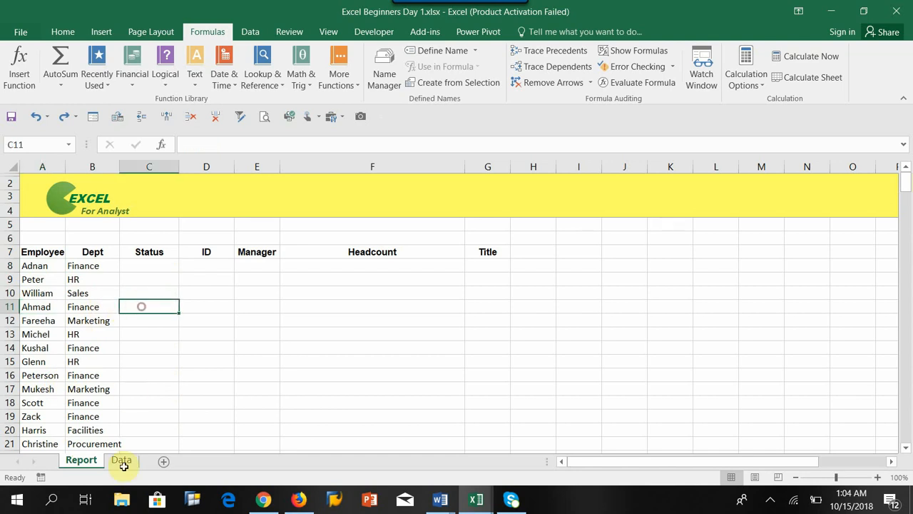
{"action": "left_click", "coordinate": [43, 305]}
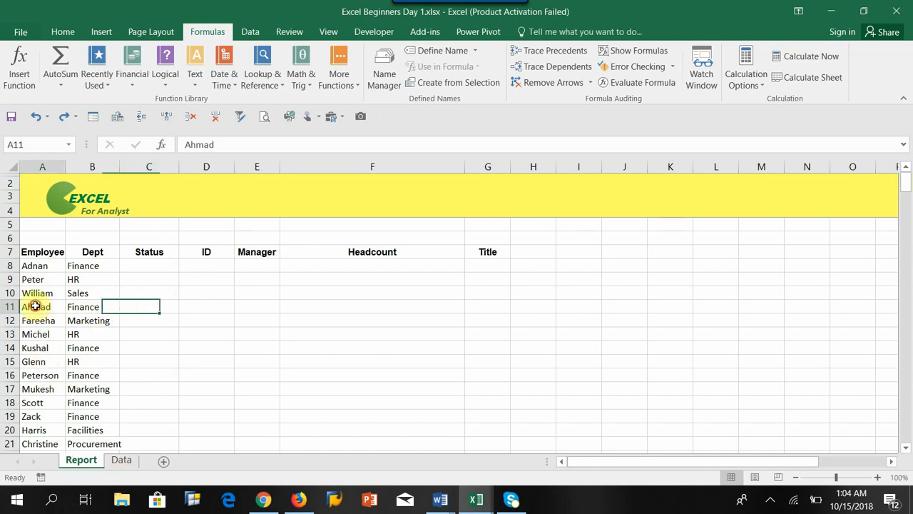
{"action": "left_click", "coordinate": [151, 312]}
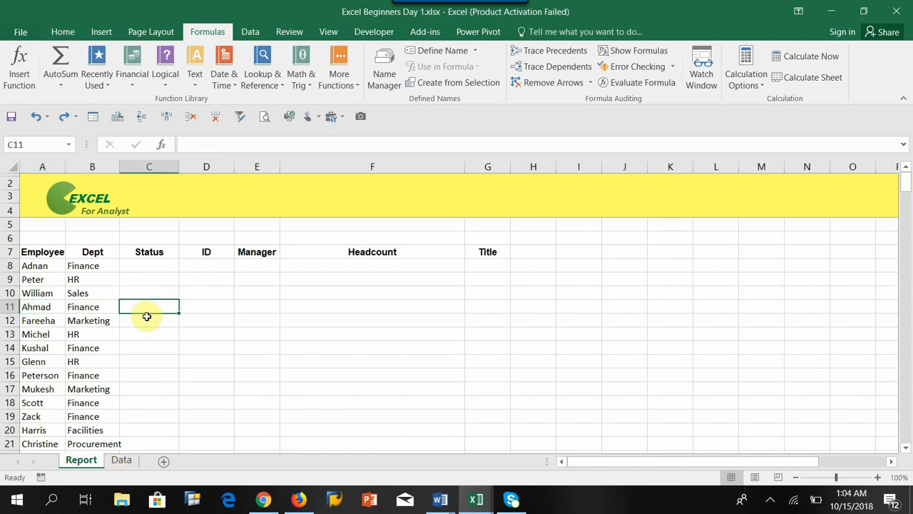
Start a VLOOKUP in Status cell C8 of the Report sheet with A8 as the Lookup_value.
{"action": "left_click", "coordinate": [151, 266]}
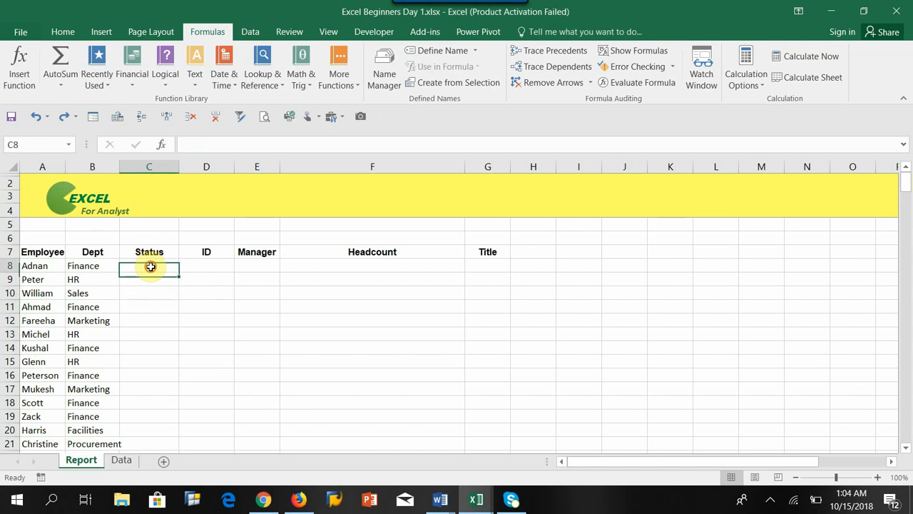
{"action": "left_click", "coordinate": [255, 83]}
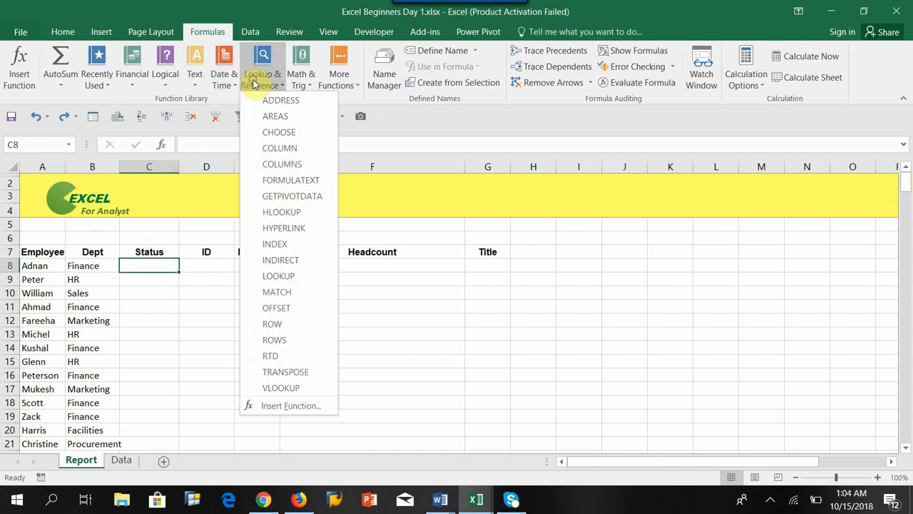
{"action": "left_click", "coordinate": [294, 388]}
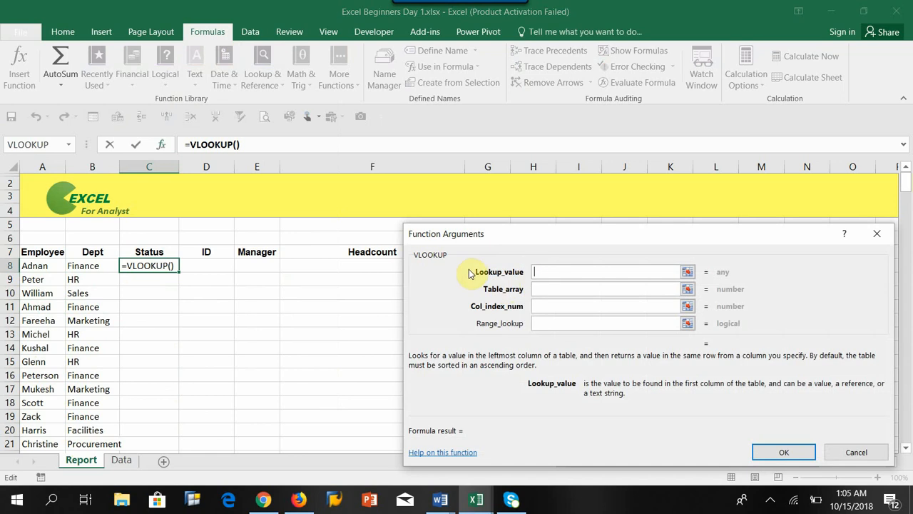
{"action": "left_click", "coordinate": [32, 266]}
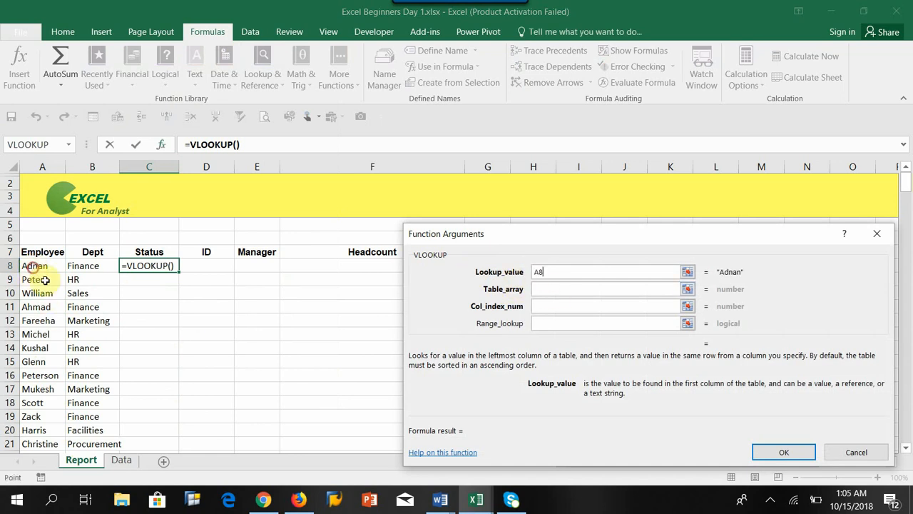
Set the Table_array to the Data sheet's Name, Status and ID table as the absolute range Data!$A$7:$C$41.
{"action": "left_click", "coordinate": [546, 289]}
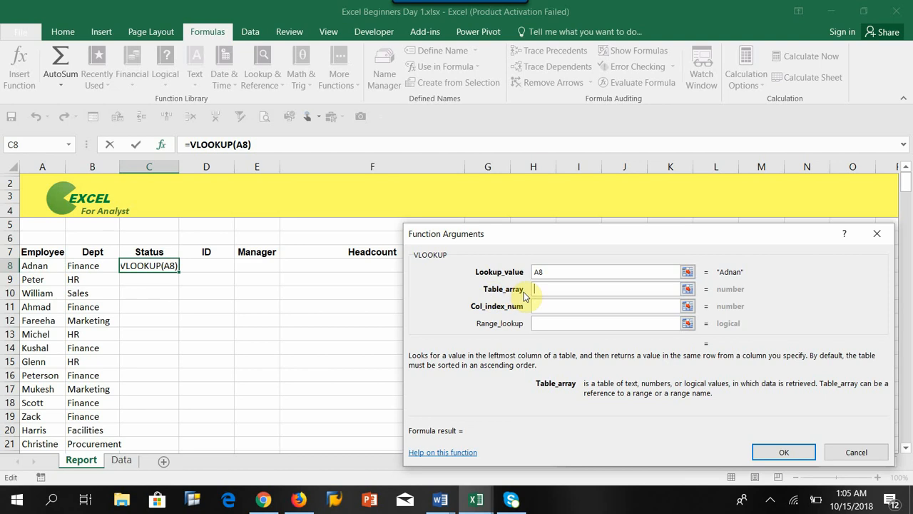
{"action": "left_click", "coordinate": [134, 457]}
{"action": "left_click", "coordinate": [33, 251]}
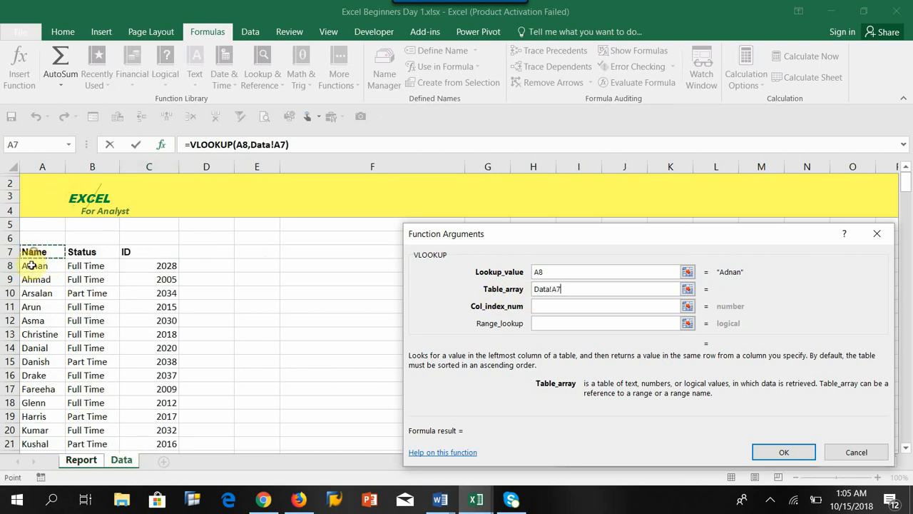
{"action": "key", "text": "ctrl+shift+Right"}
{"action": "key", "text": "ctrl+shift+Down"}
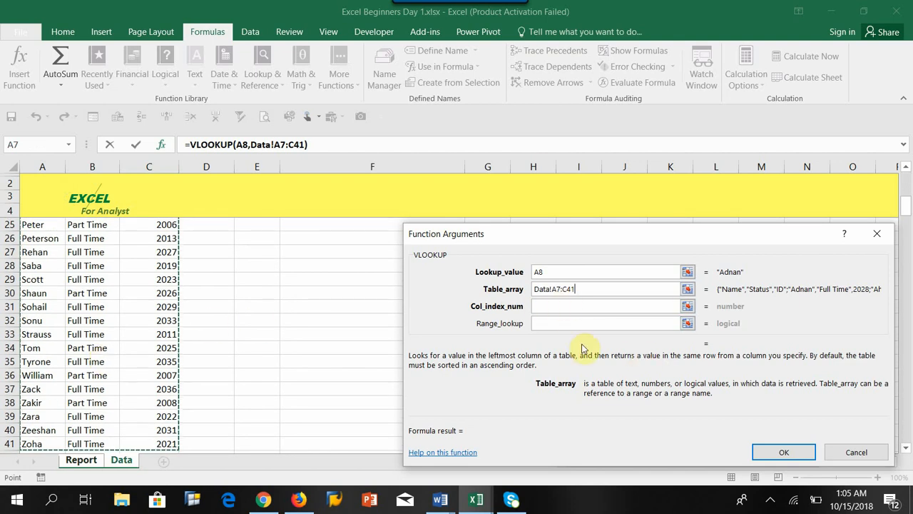
{"action": "key", "text": "F4"}
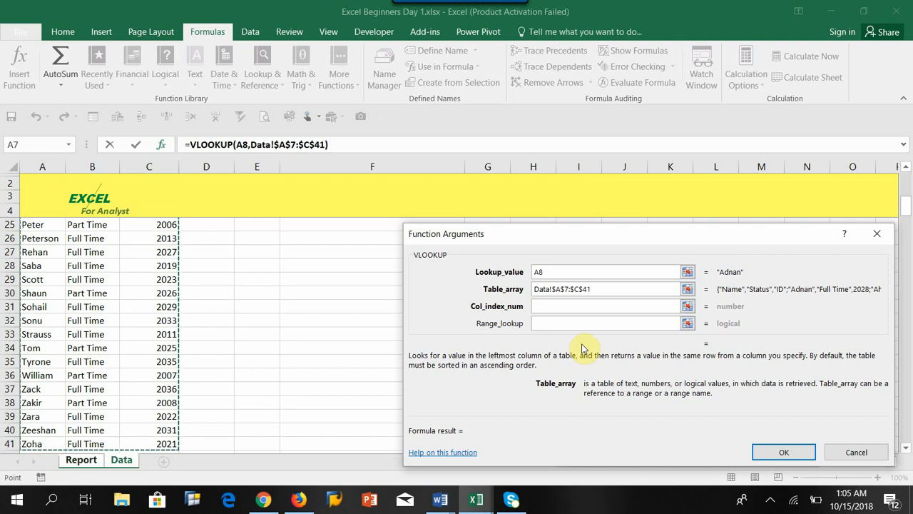
Set Col_index_num to 2 for the Status column and go to the Range_lookup argument.
{"action": "scroll", "coordinate": [217, 314], "scroll_direction": "up", "scroll_amount": 7}
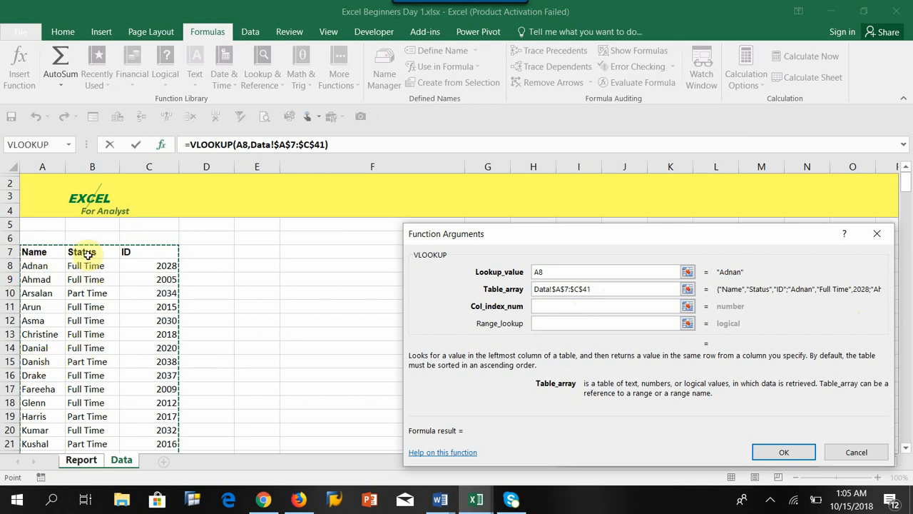
{"action": "left_click", "coordinate": [543, 306]}
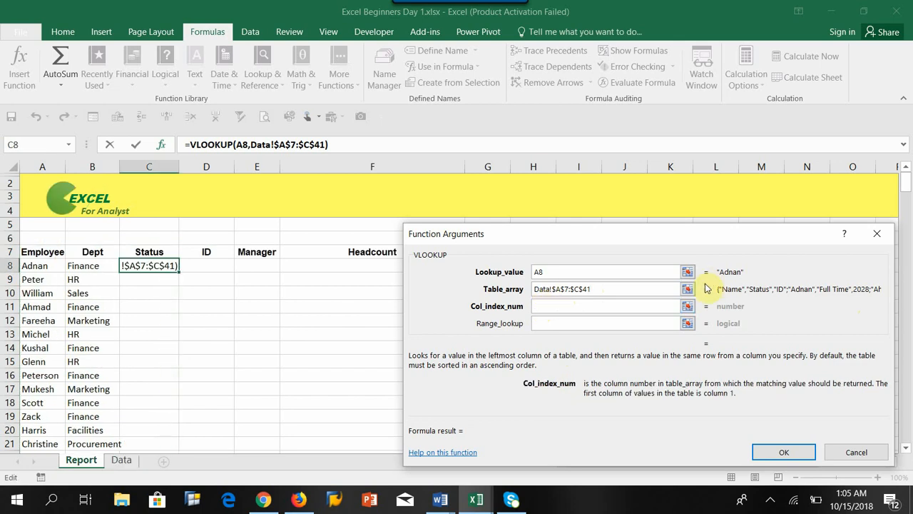
{"action": "type", "text": "2"}
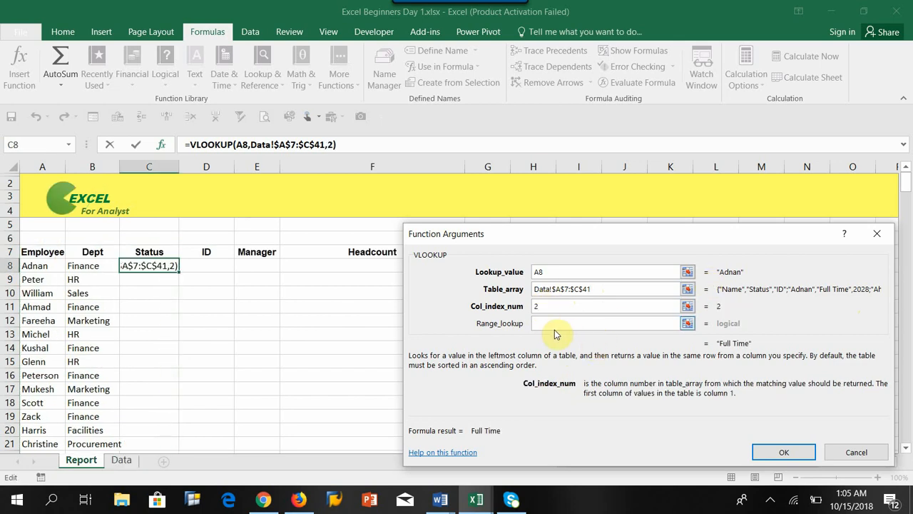
{"action": "left_click", "coordinate": [550, 325]}
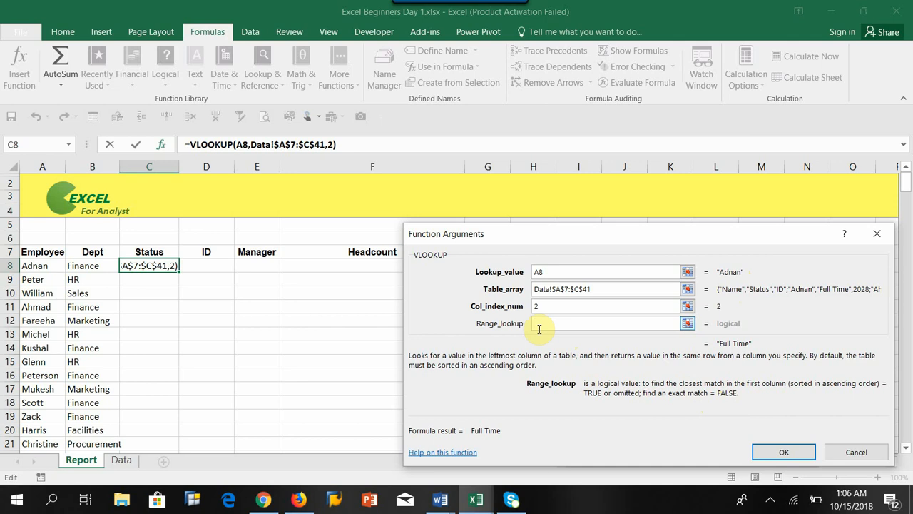
Try 0 and 1 as the Range_lookup value to compare exact and closest matching, clearing each entry.
{"action": "type", "text": "0"}
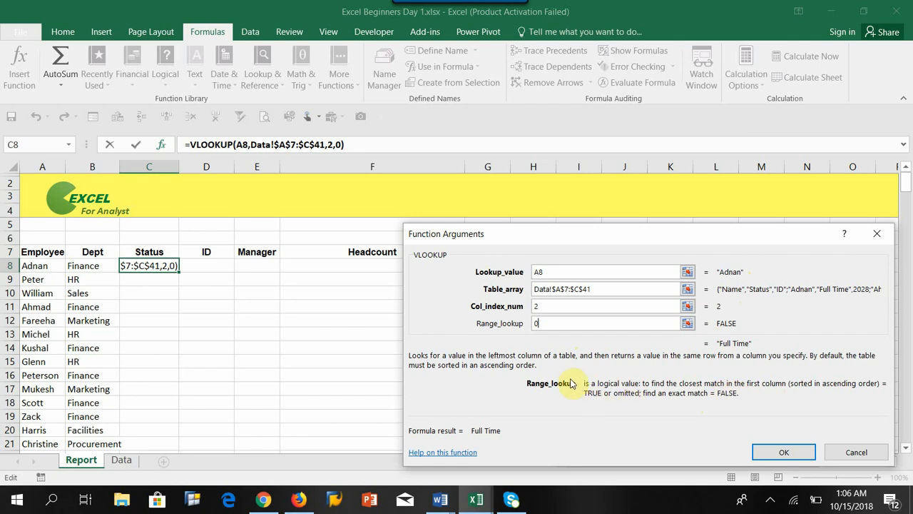
{"action": "key", "text": "BackSpace"}
{"action": "type", "text": "1"}
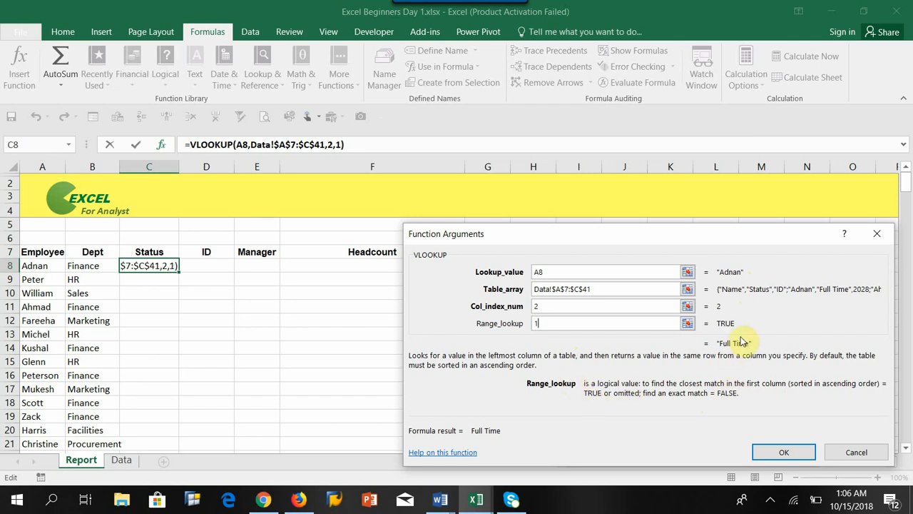
{"action": "key", "text": "BackSpace"}
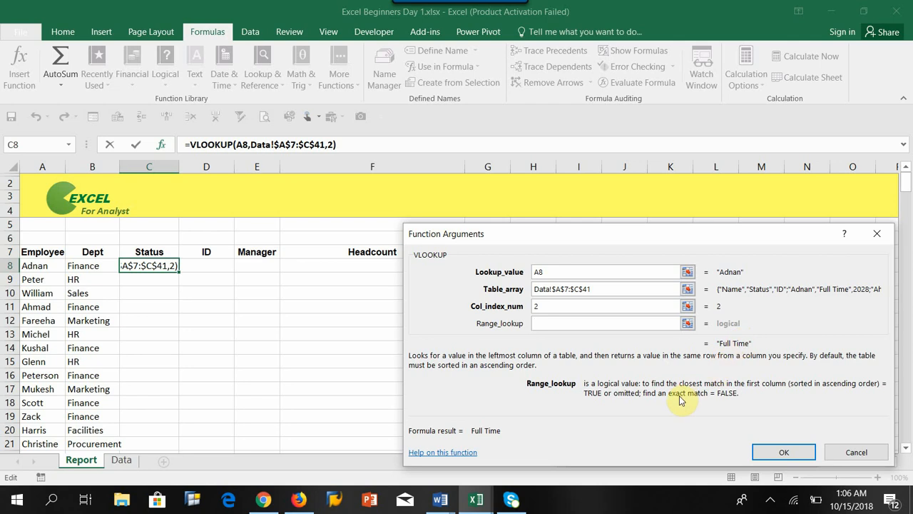
Set Range_lookup to 0 for an exact match and insert the VLOOKUP formula in C8.
{"action": "type", "text": "0"}
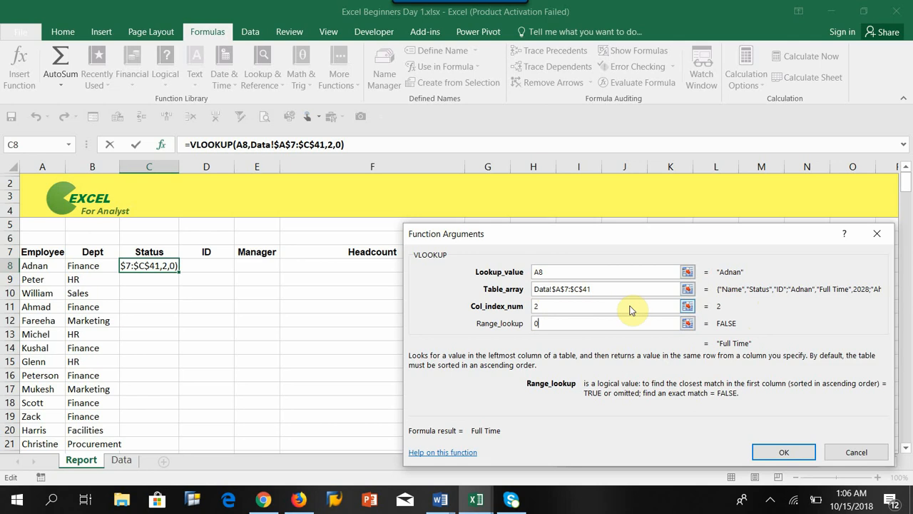
{"action": "left_click", "coordinate": [539, 308]}
{"action": "left_click", "coordinate": [537, 324]}
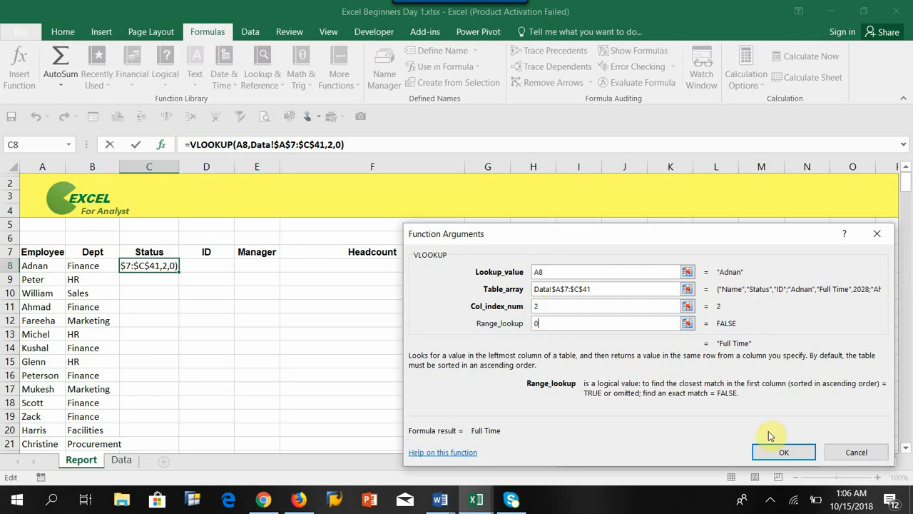
{"action": "key", "text": "Return"}
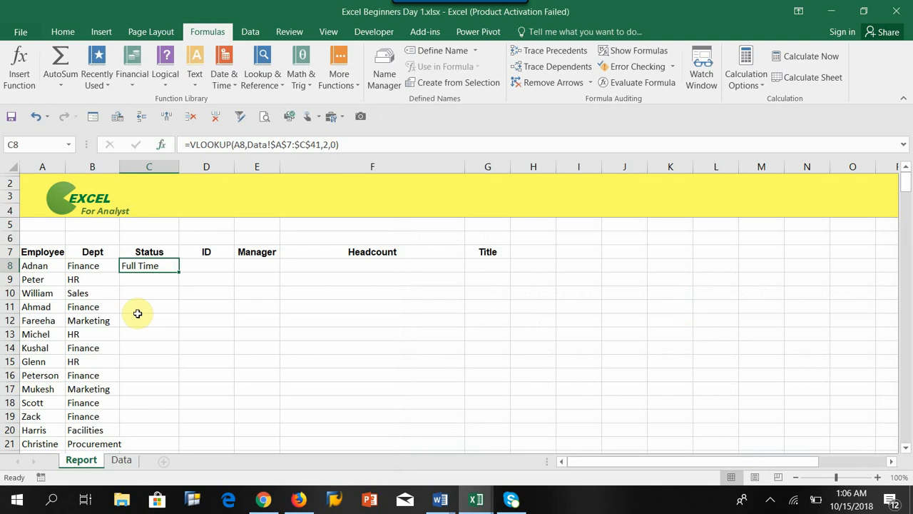
Fill the VLOOKUP formula from C8 down the Status column for all employees and look over the filled rows.
{"action": "double_click", "coordinate": [179, 273]}
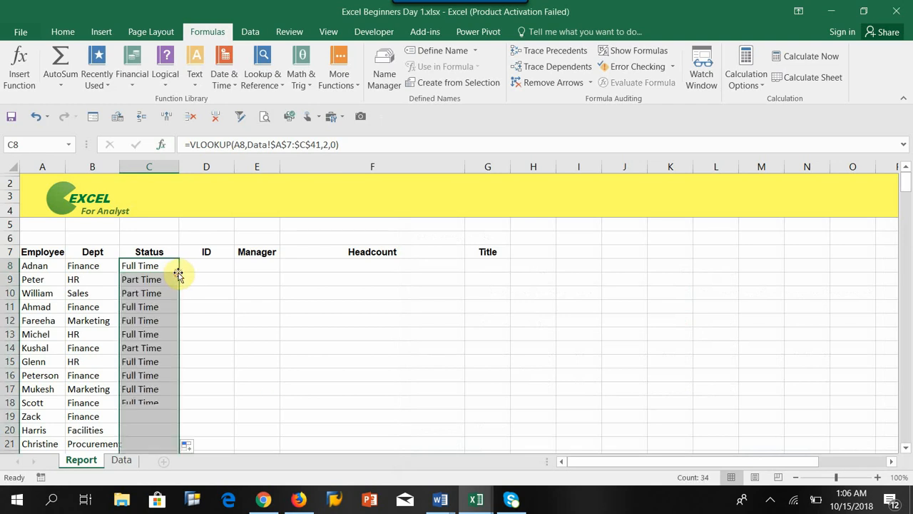
{"action": "scroll", "coordinate": [147, 367], "scroll_direction": "down", "scroll_amount": 7}
{"action": "scroll", "coordinate": [150, 367], "scroll_direction": "up", "scroll_amount": 7}
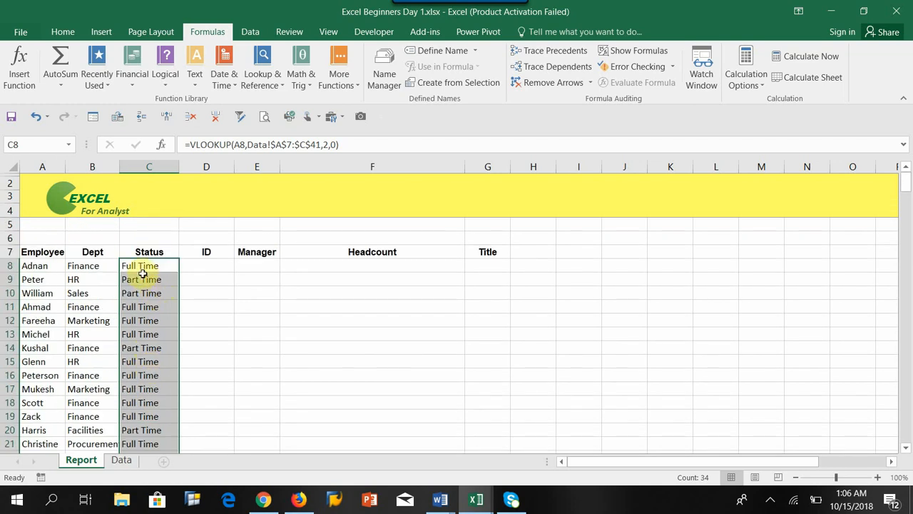
Check the looked-up Status values against the employees in rows 8, 13, 16 and 18, and review the whole Status column through row 41.
{"action": "left_click", "coordinate": [143, 266]}
{"action": "left_click", "coordinate": [33, 266]}
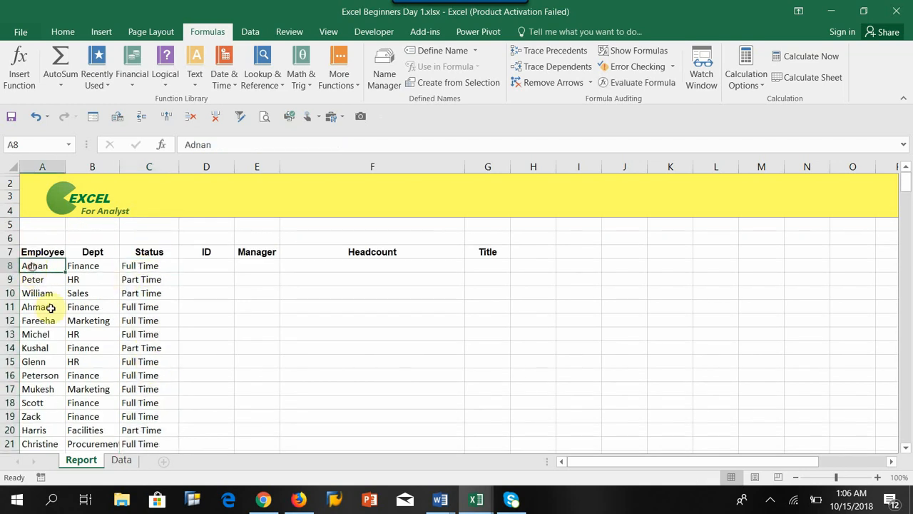
{"action": "left_click", "coordinate": [38, 334]}
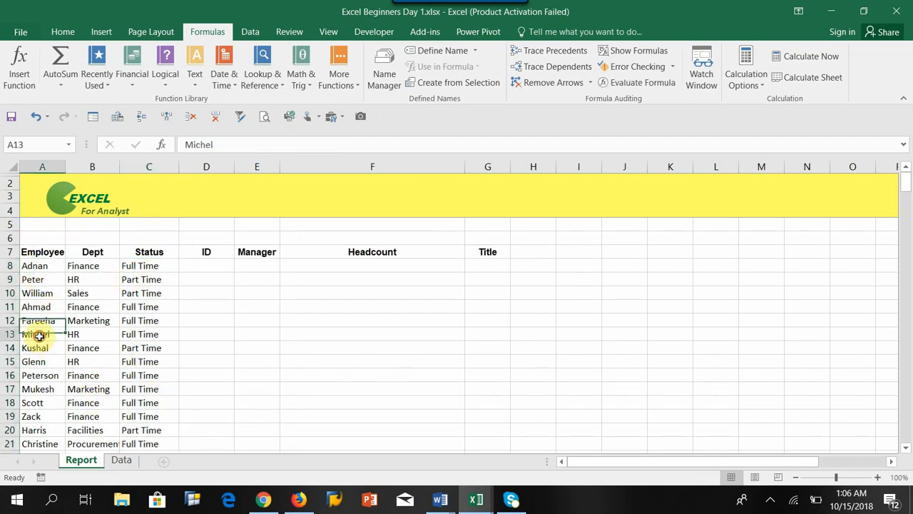
{"action": "left_click", "coordinate": [134, 334]}
{"action": "left_click", "coordinate": [57, 377]}
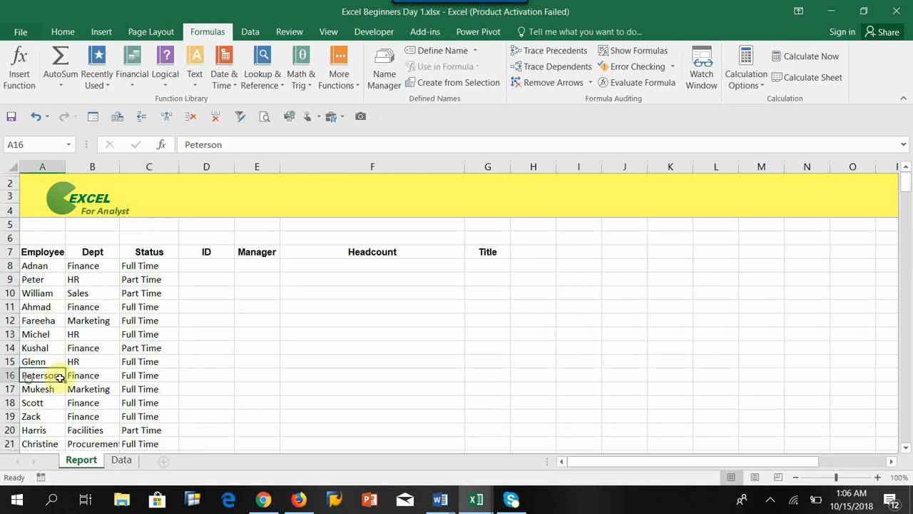
{"action": "left_click", "coordinate": [132, 375]}
{"action": "left_click", "coordinate": [29, 401]}
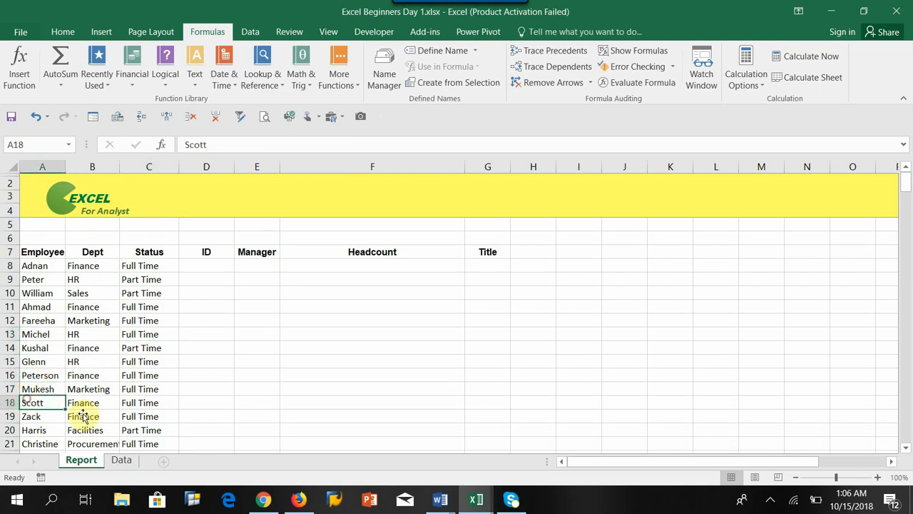
{"action": "left_click", "coordinate": [135, 402]}
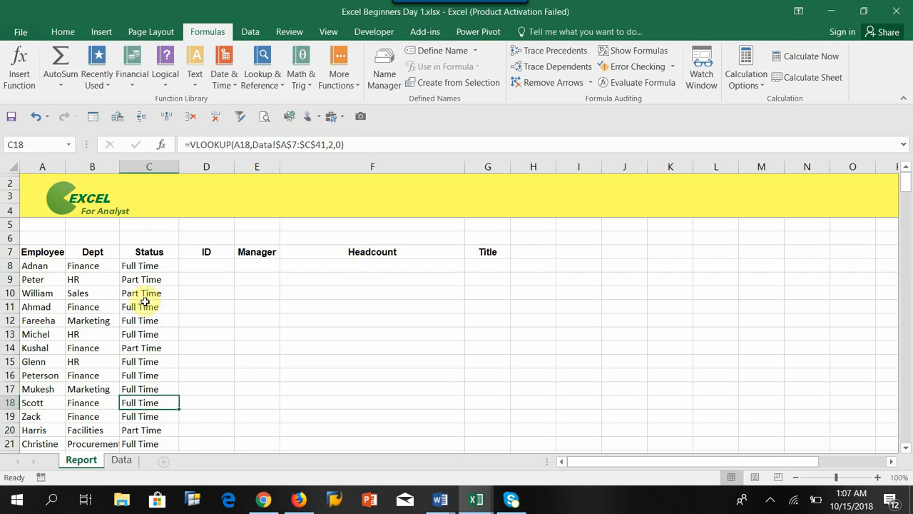
{"action": "scroll", "coordinate": [142, 302], "scroll_direction": "down", "scroll_amount": 7}
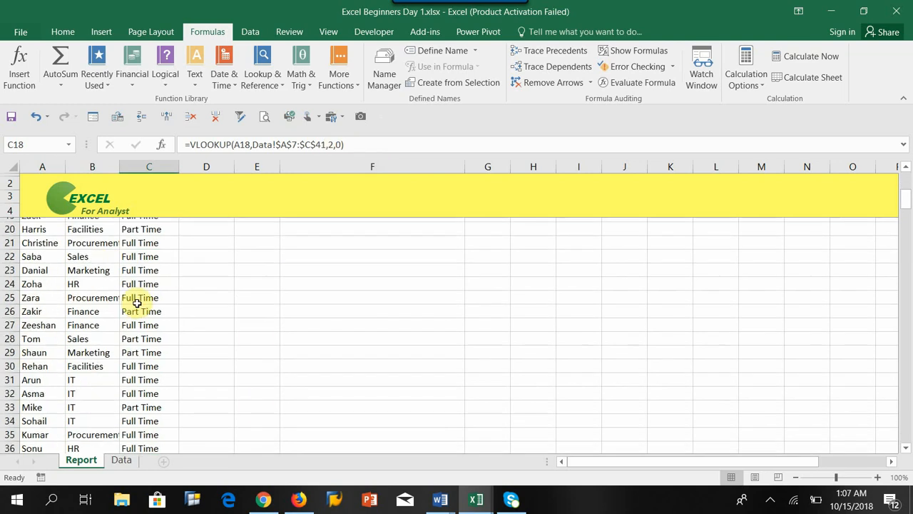
{"action": "scroll", "coordinate": [137, 304], "scroll_direction": "down", "scroll_amount": 1}
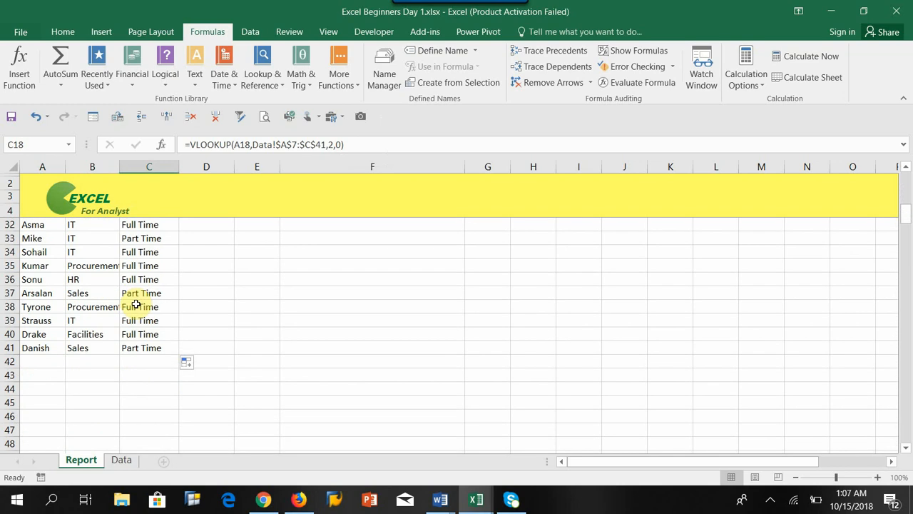
{"action": "scroll", "coordinate": [136, 305], "scroll_direction": "up", "scroll_amount": 9}
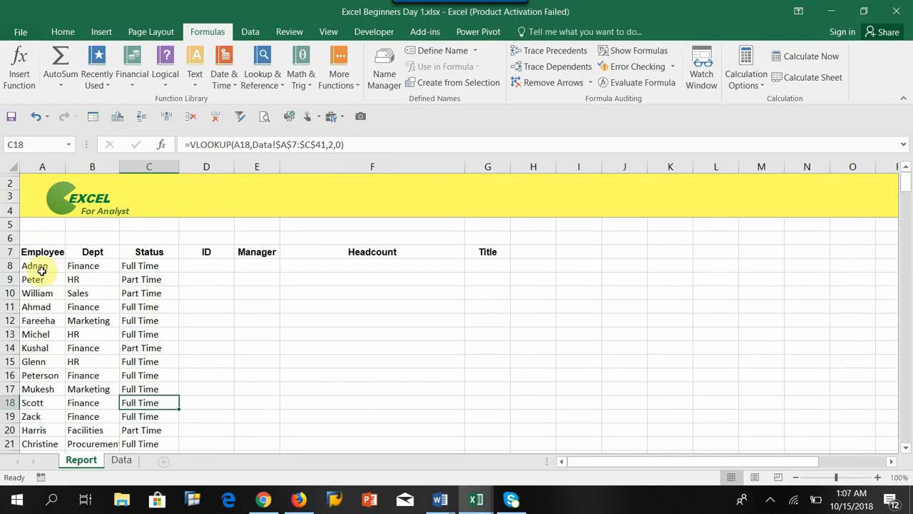
{"action": "left_click", "coordinate": [41, 269]}
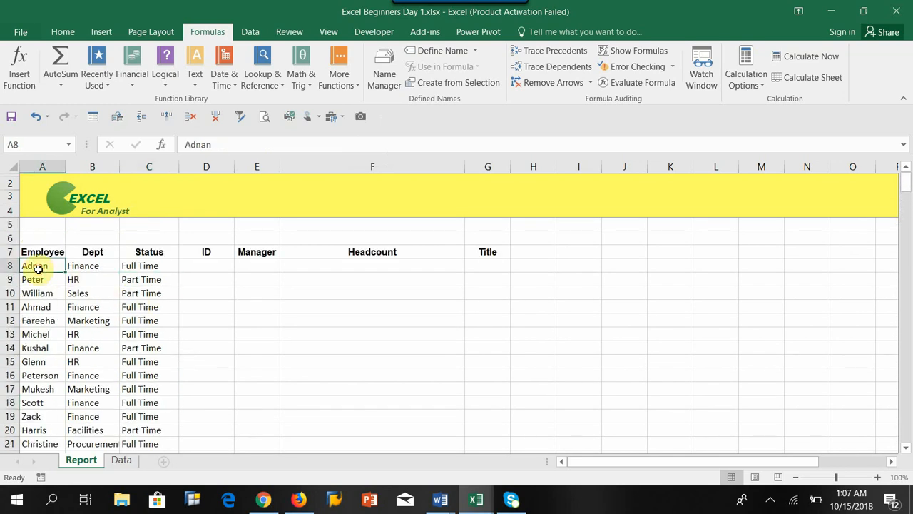